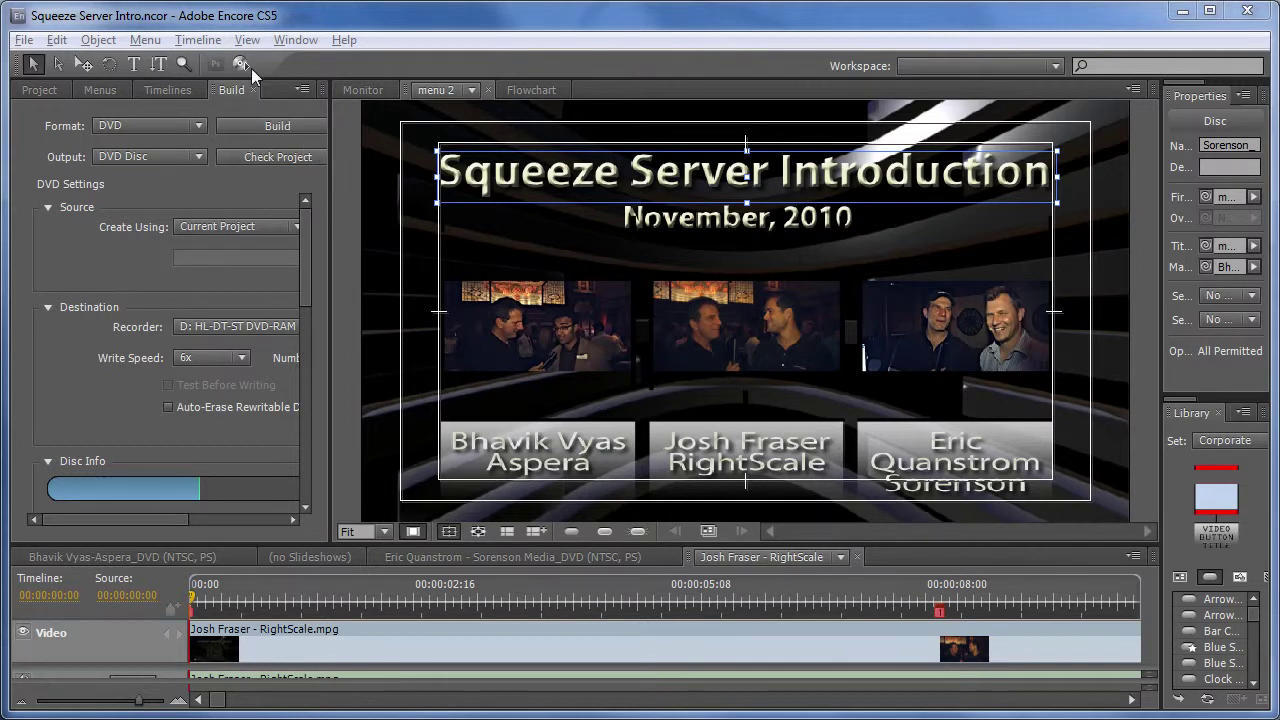
Step: Preview the project, playing and pausing the middle interview clip, then close the preview
left_click(242, 64)
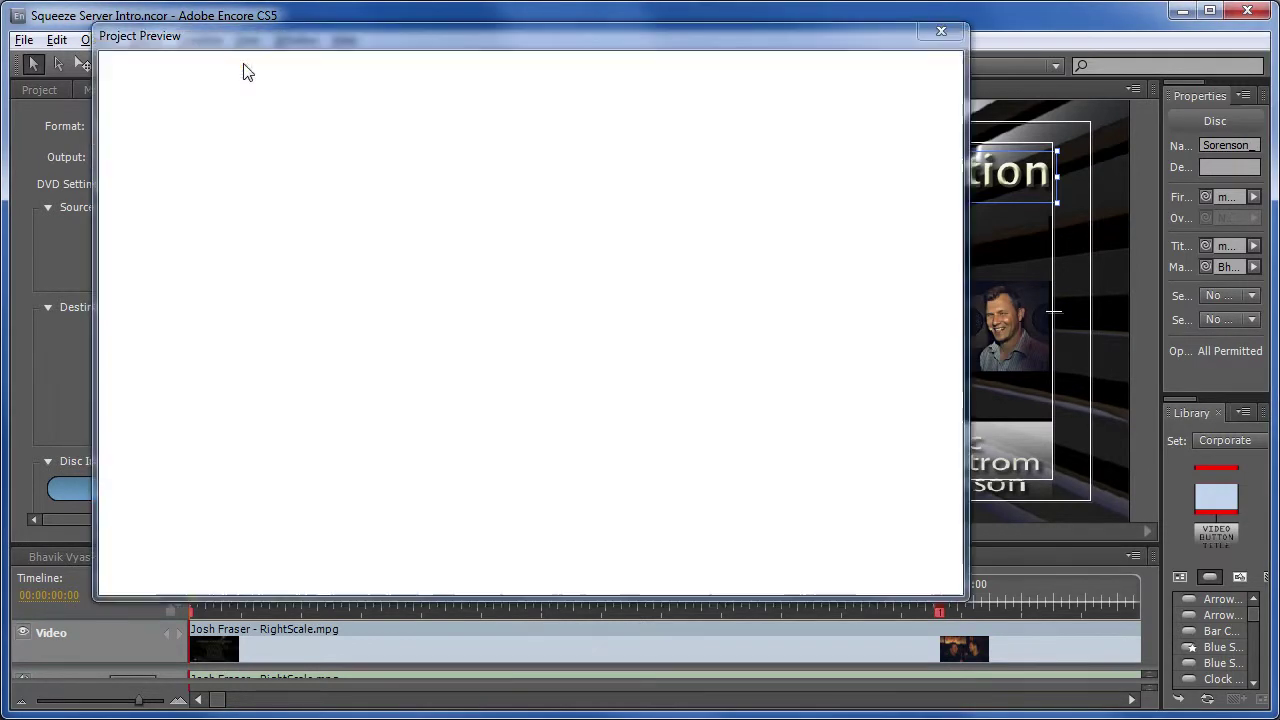
left_click_drag(295, 42, 296, 62)
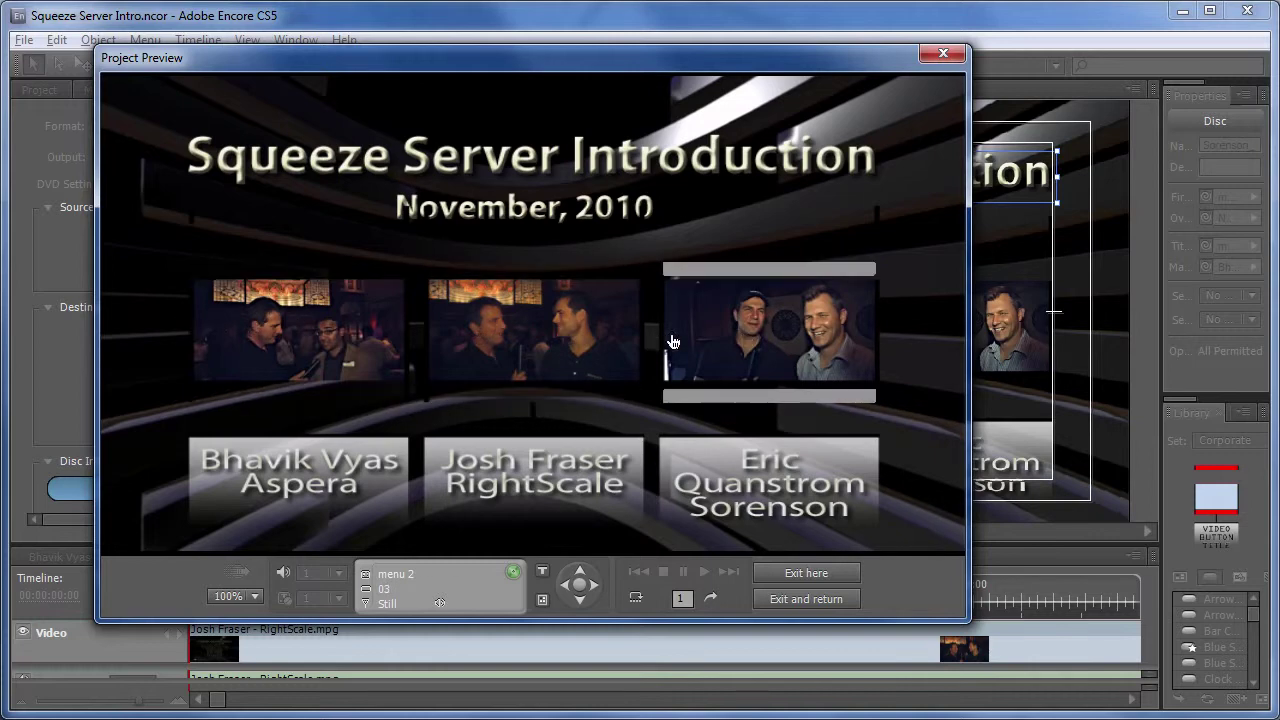
left_click(516, 347)
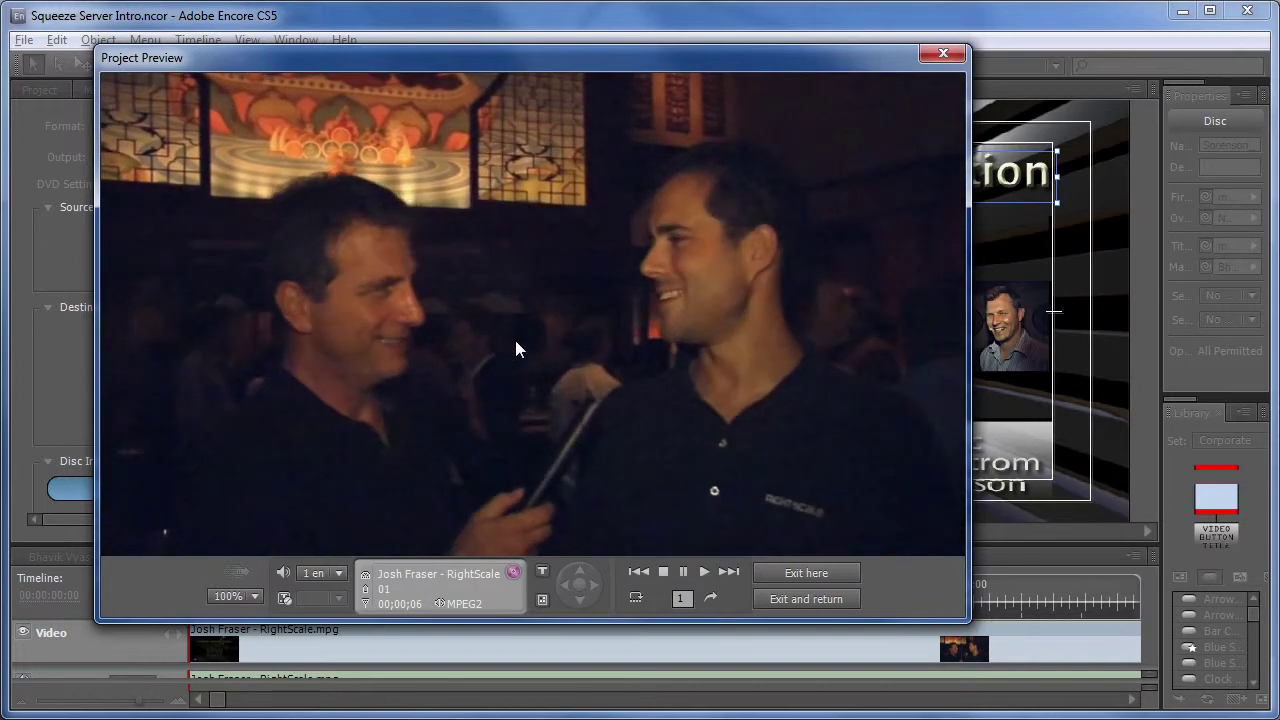
left_click(683, 572)
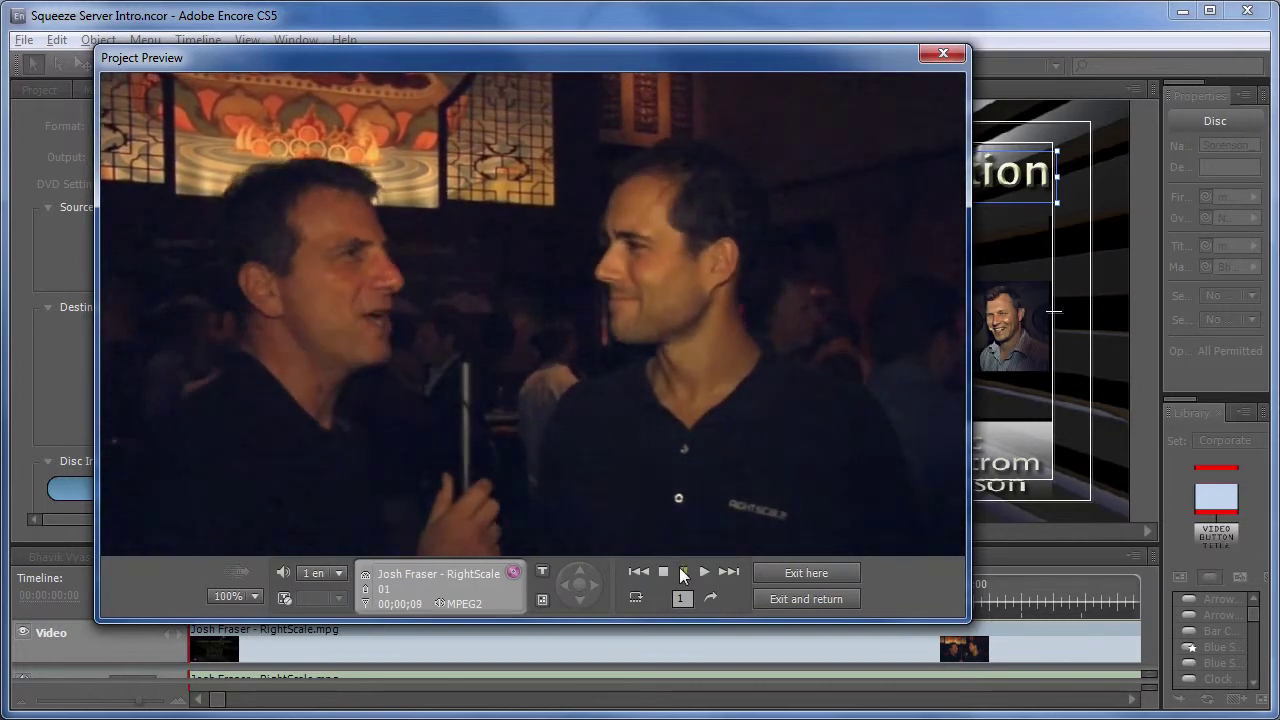
left_click(943, 53)
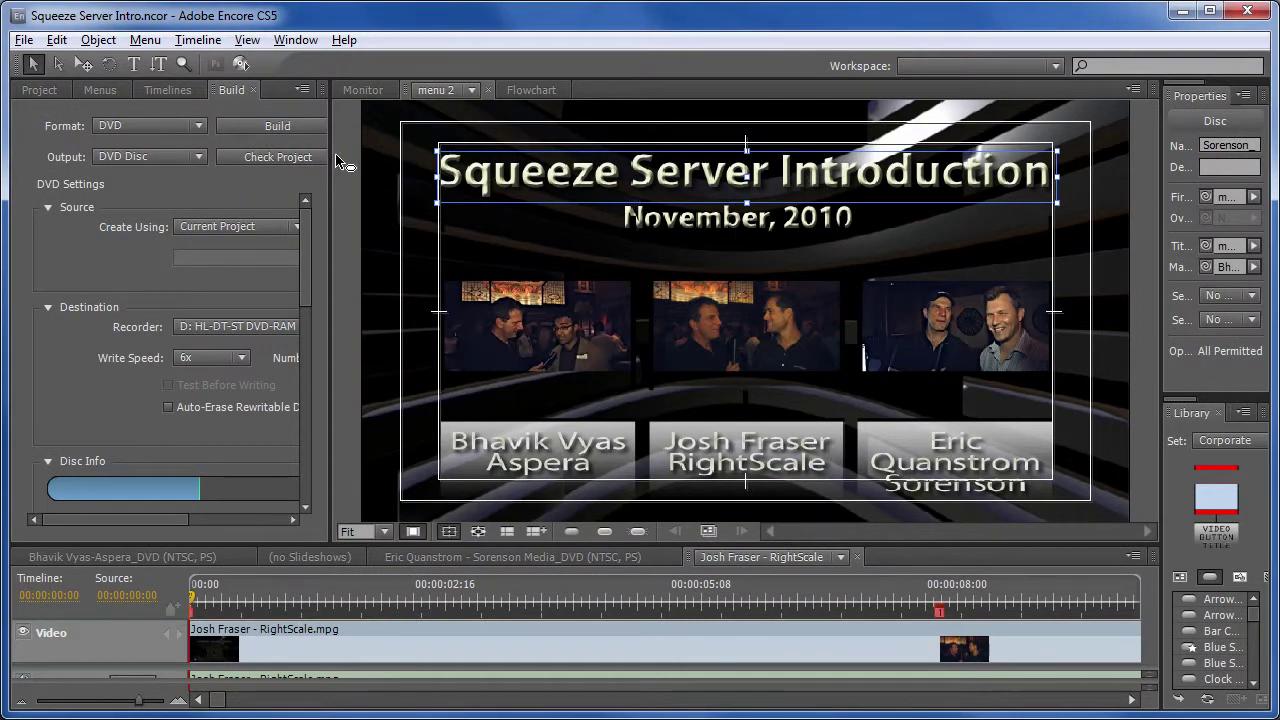
Step: Widen the Build panel and review the available formats and DVD output types
left_click_drag(340, 162, 486, 162)
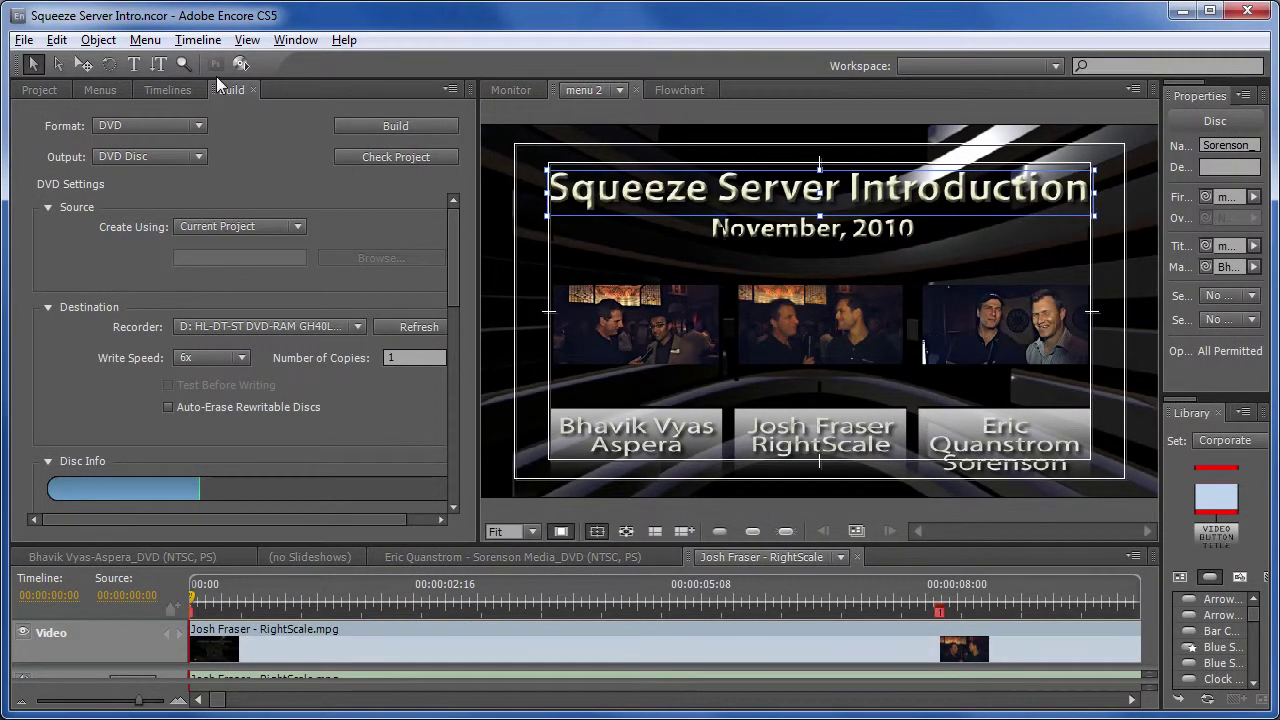
left_click(138, 125)
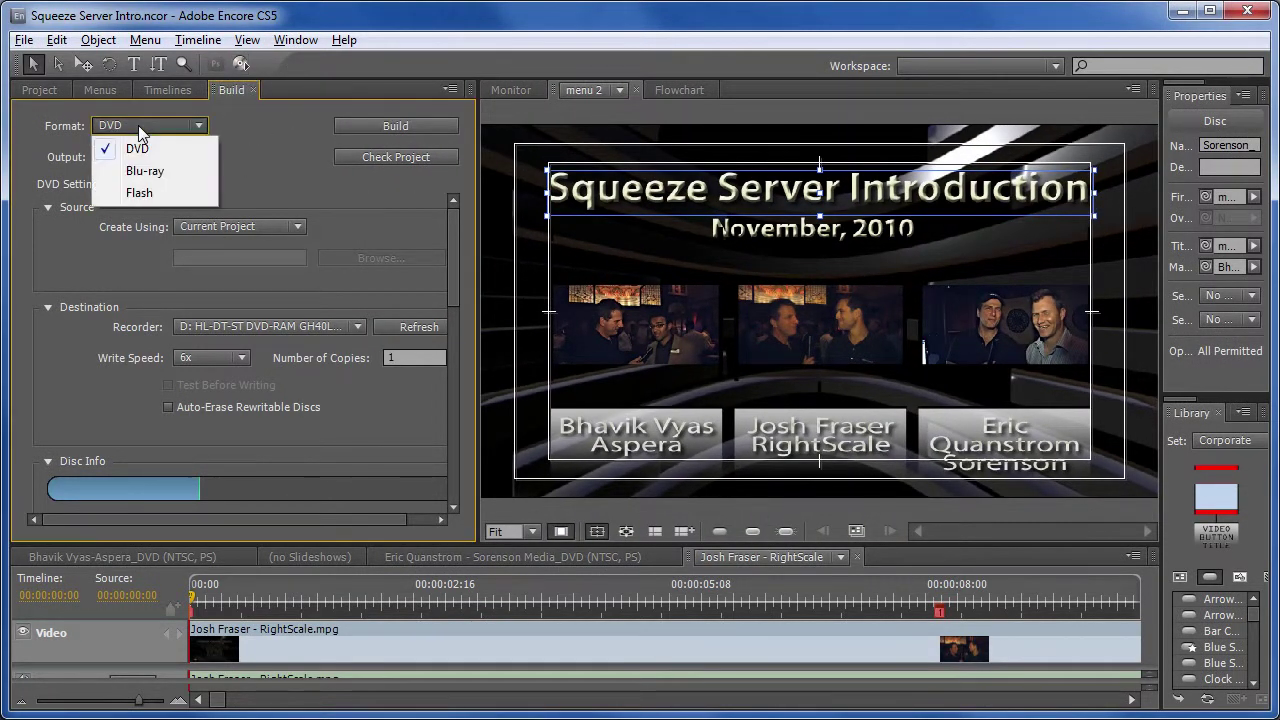
left_click(140, 146)
left_click(158, 157)
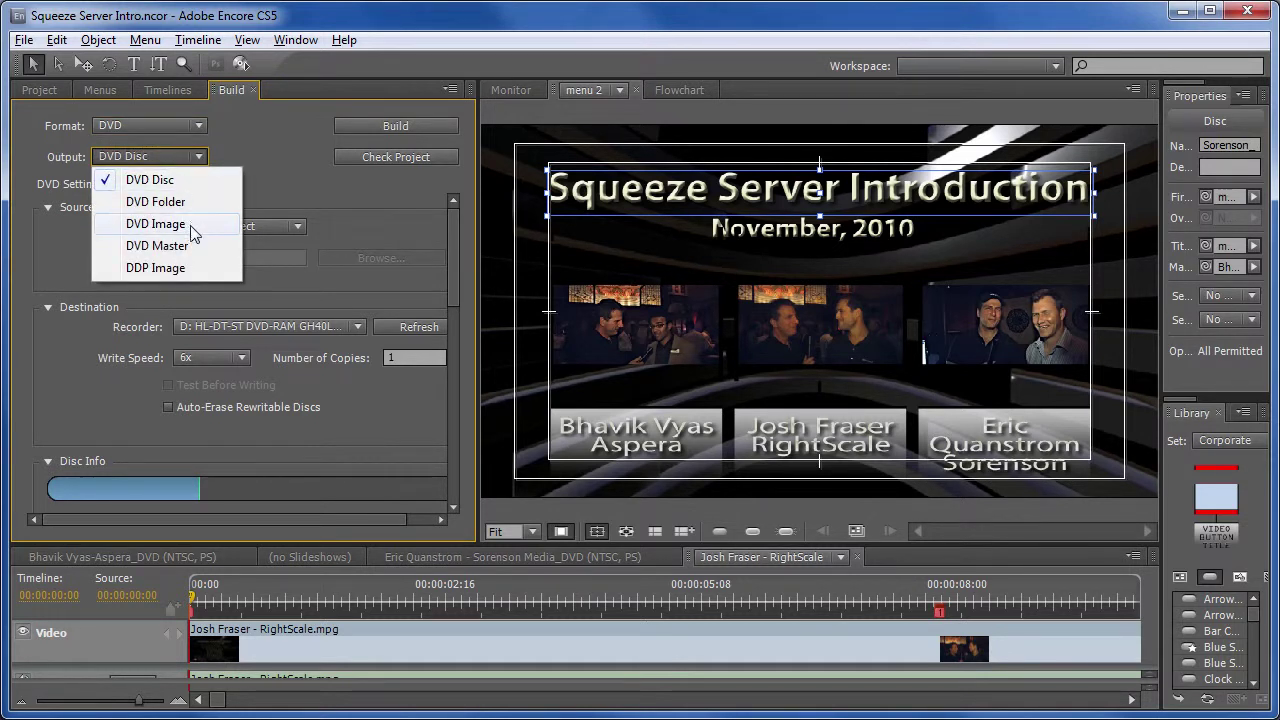
left_click(264, 158)
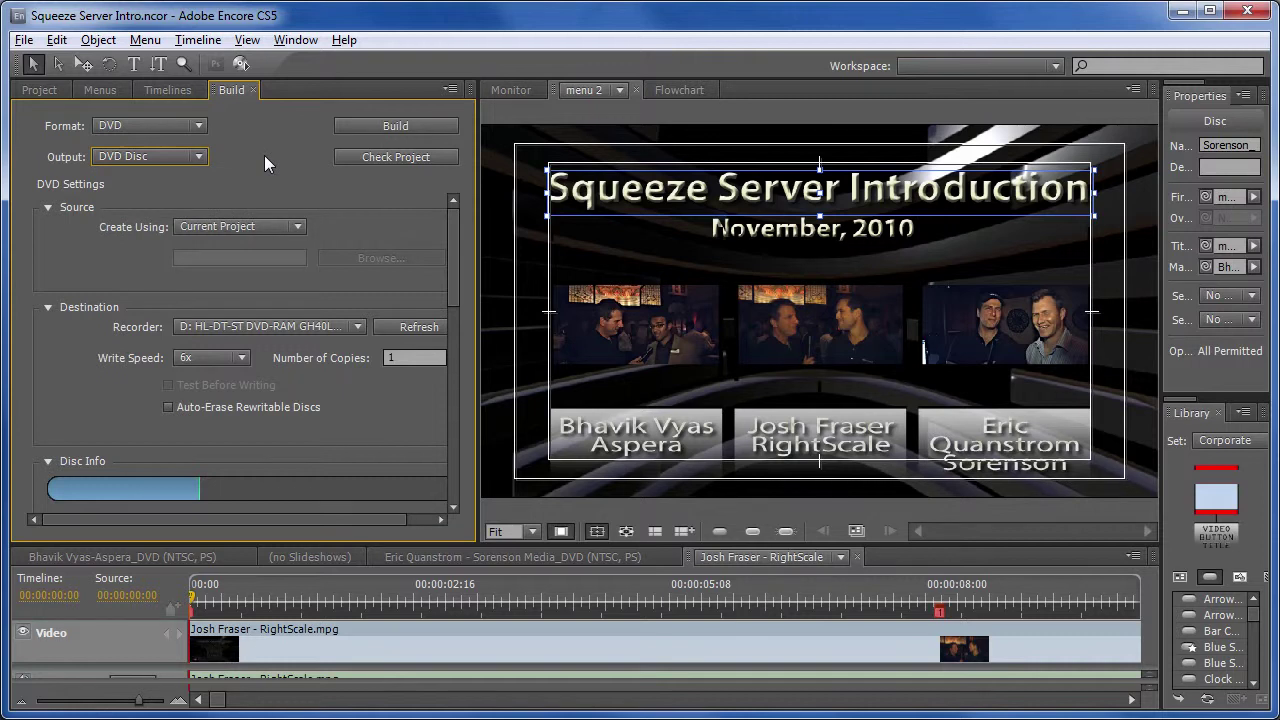
Step: Switch the build format to Flash with Flash (.swf) output from the current project
left_click(198, 126)
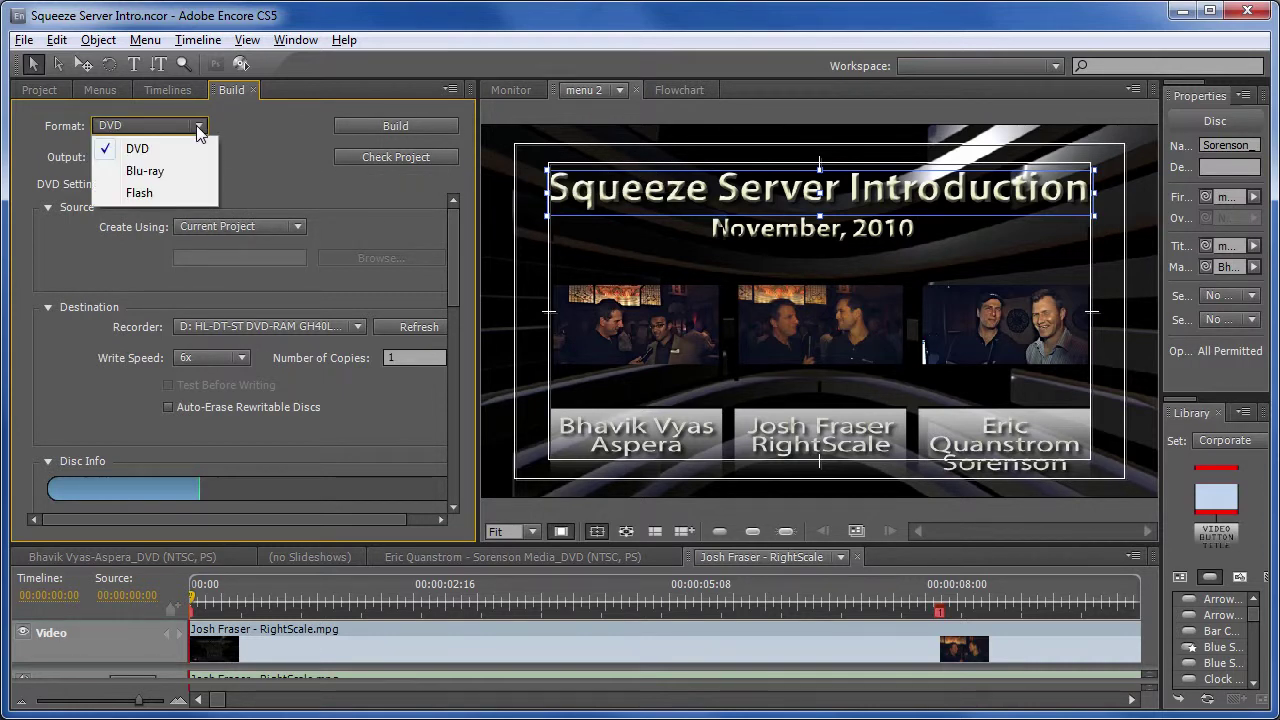
left_click(146, 194)
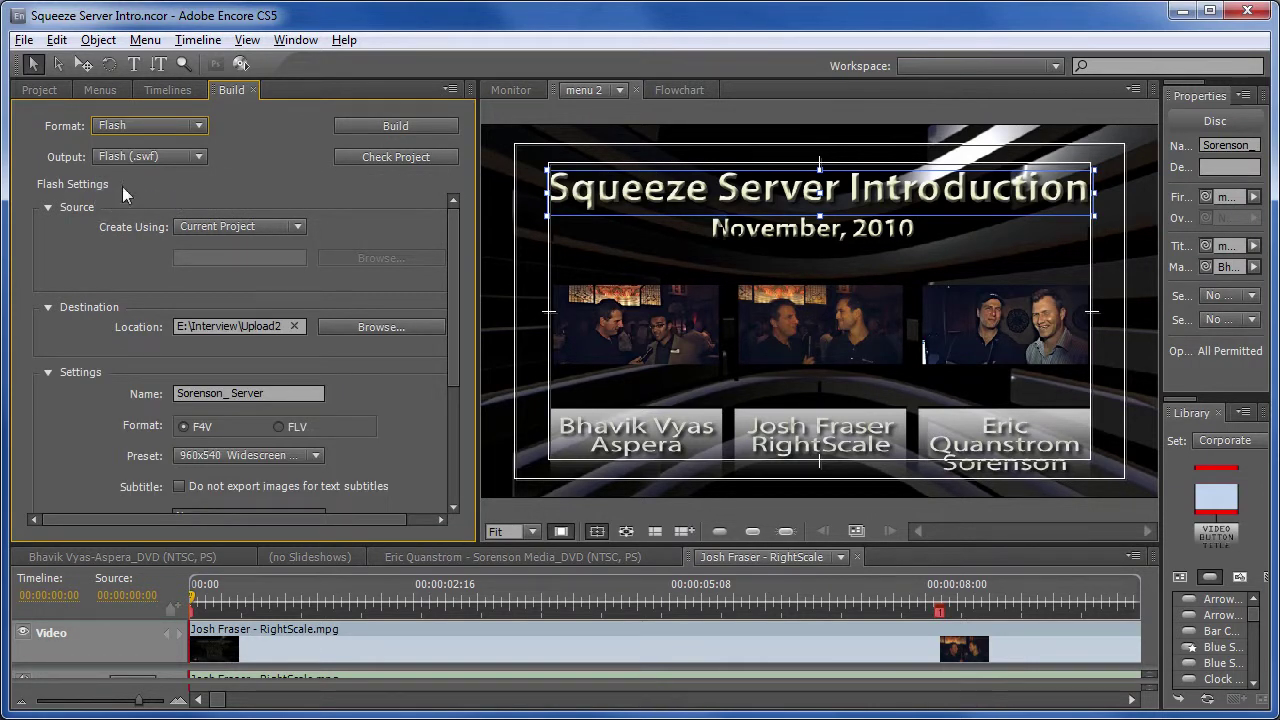
left_click(150, 157)
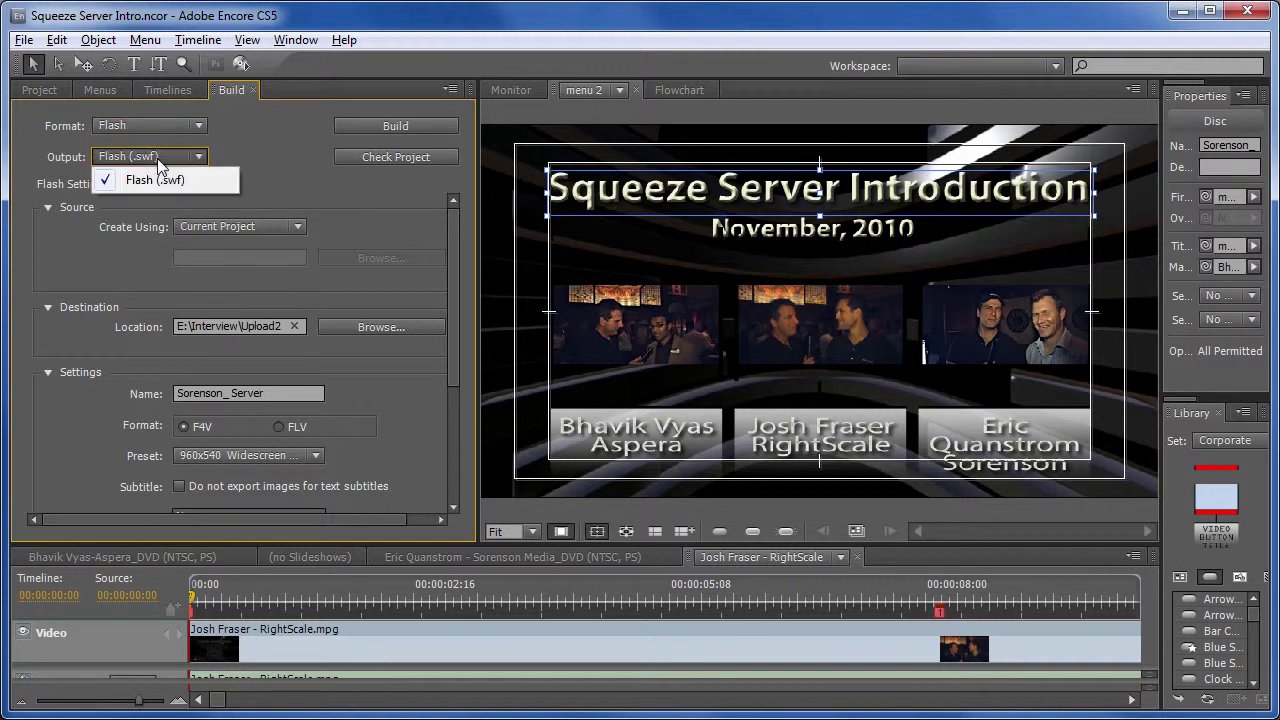
left_click(160, 179)
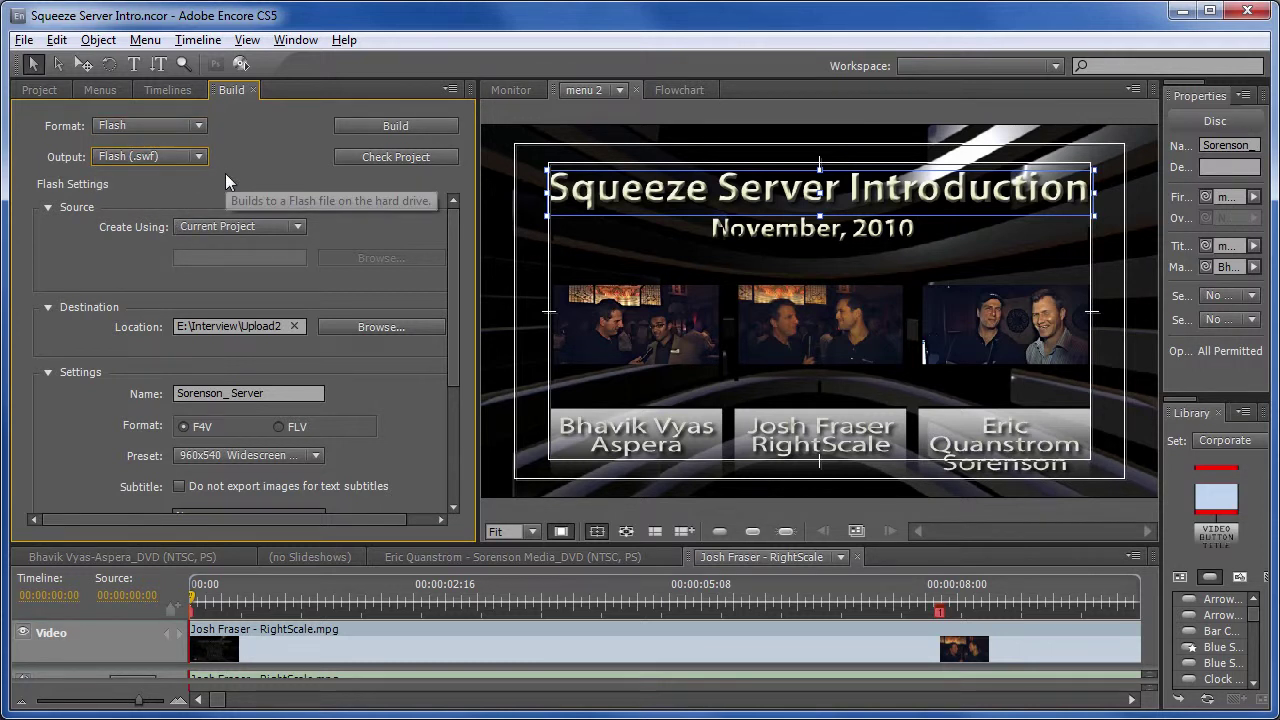
left_click(268, 223)
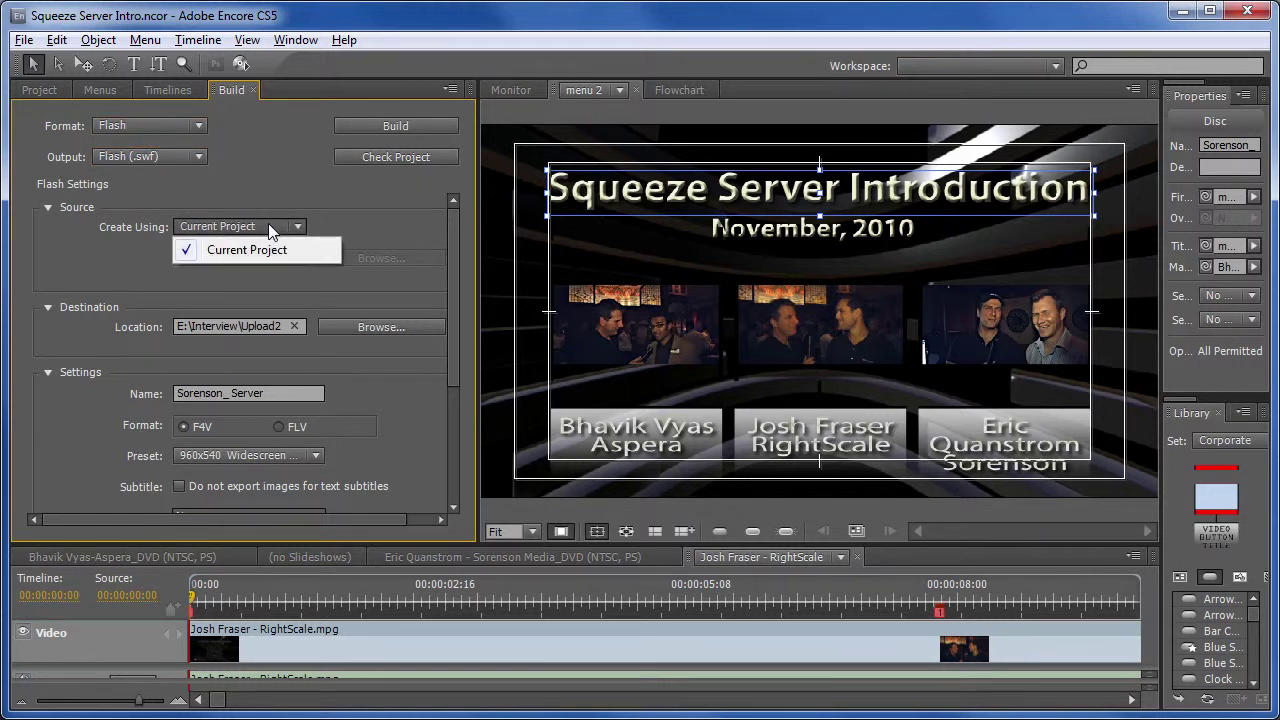
left_click(260, 238)
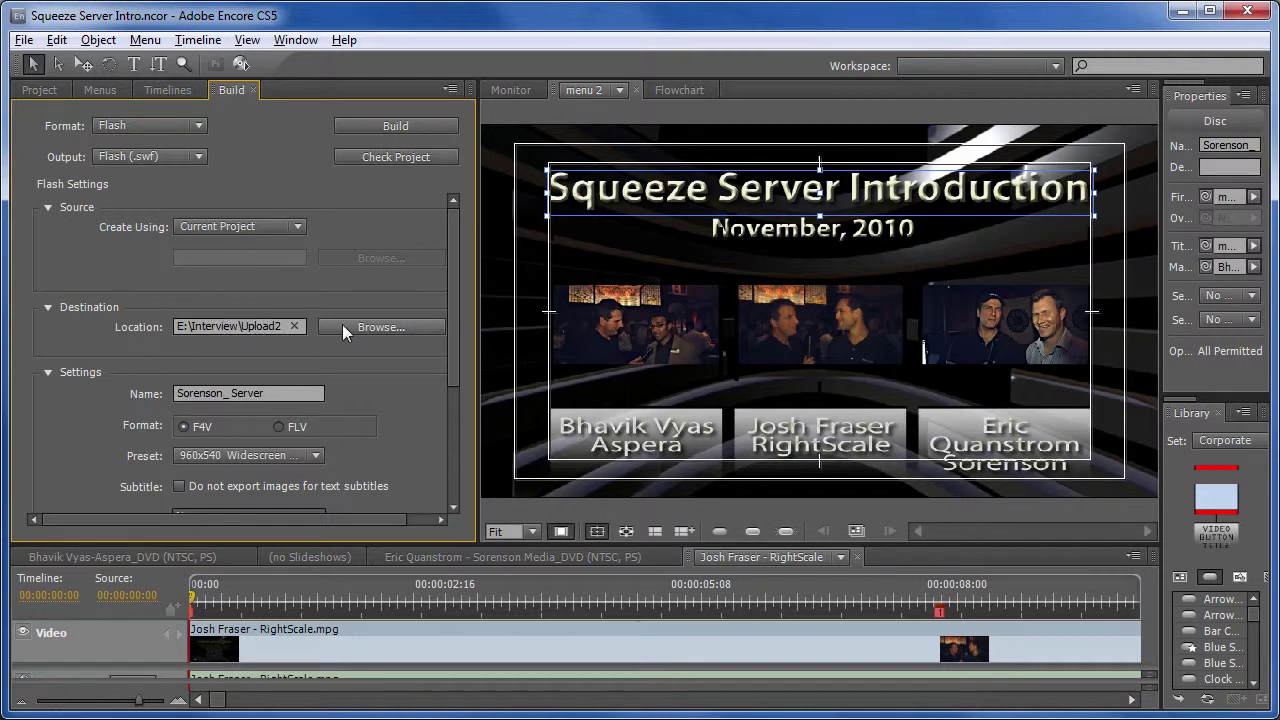
Step: Set the Flash build location to the Interview\Upload2 folder and scroll to the Flash settings
left_click(388, 327)
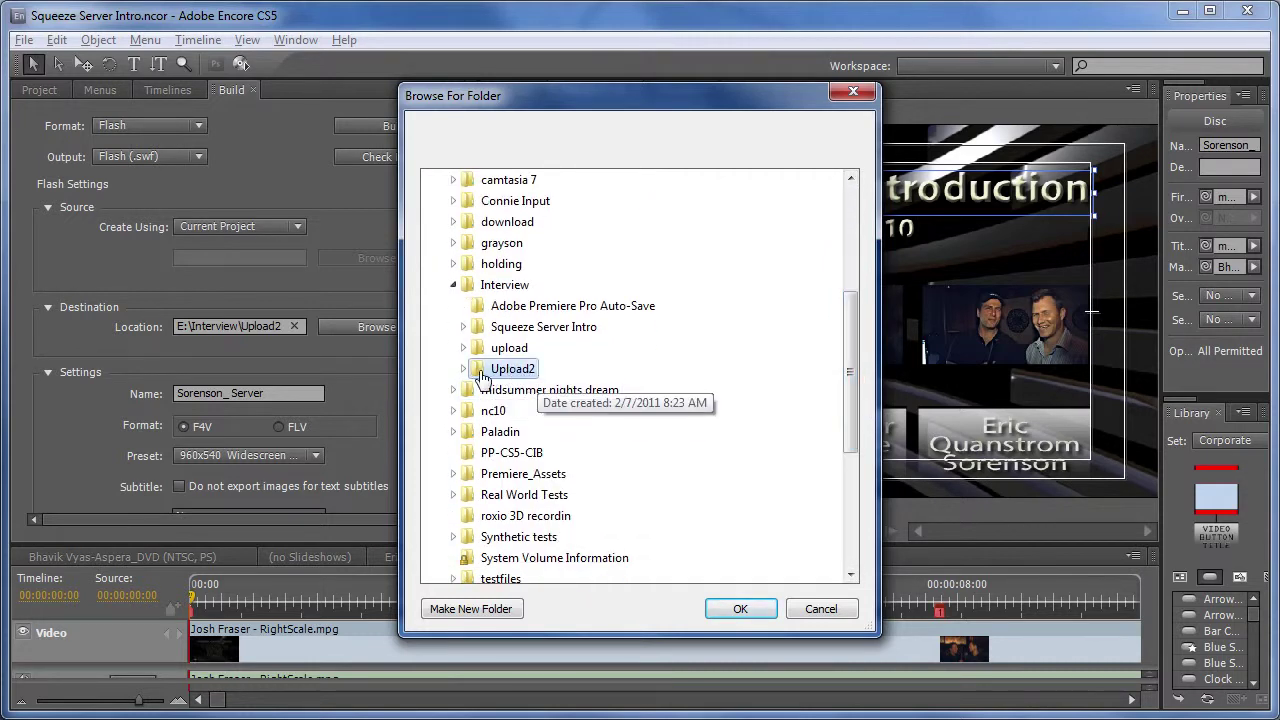
left_click(738, 607)
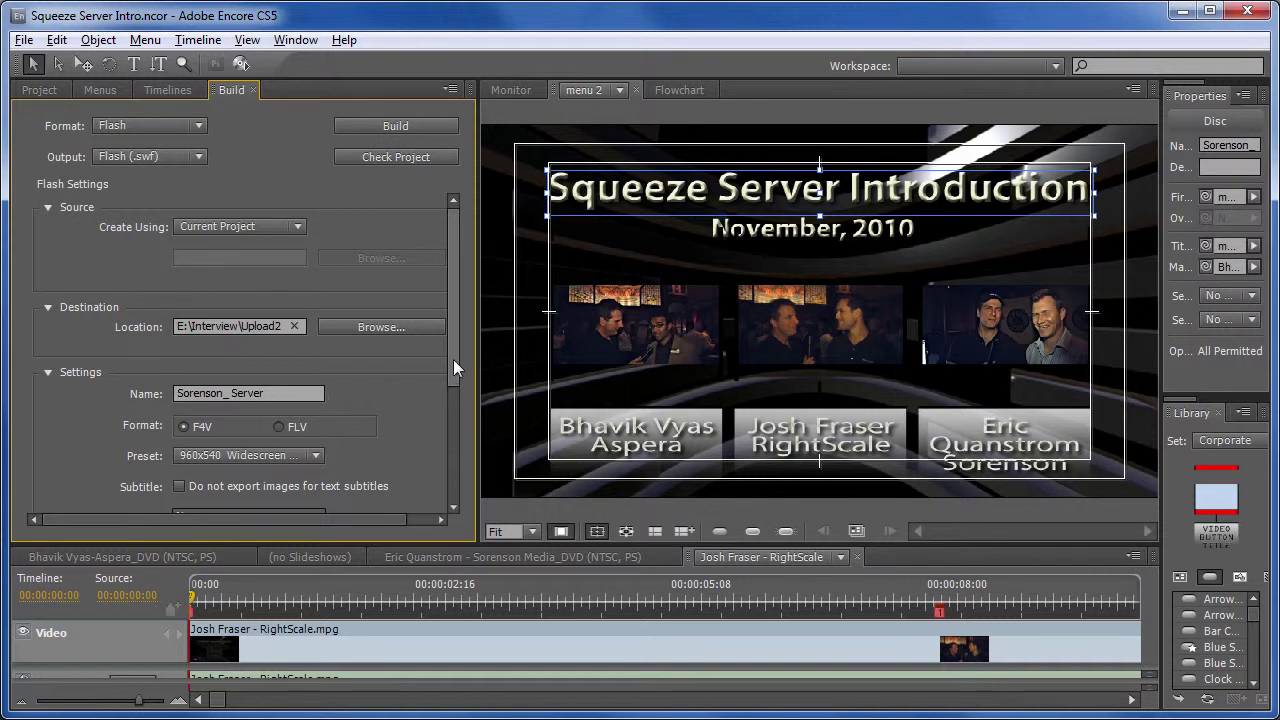
left_click_drag(453, 359, 448, 455)
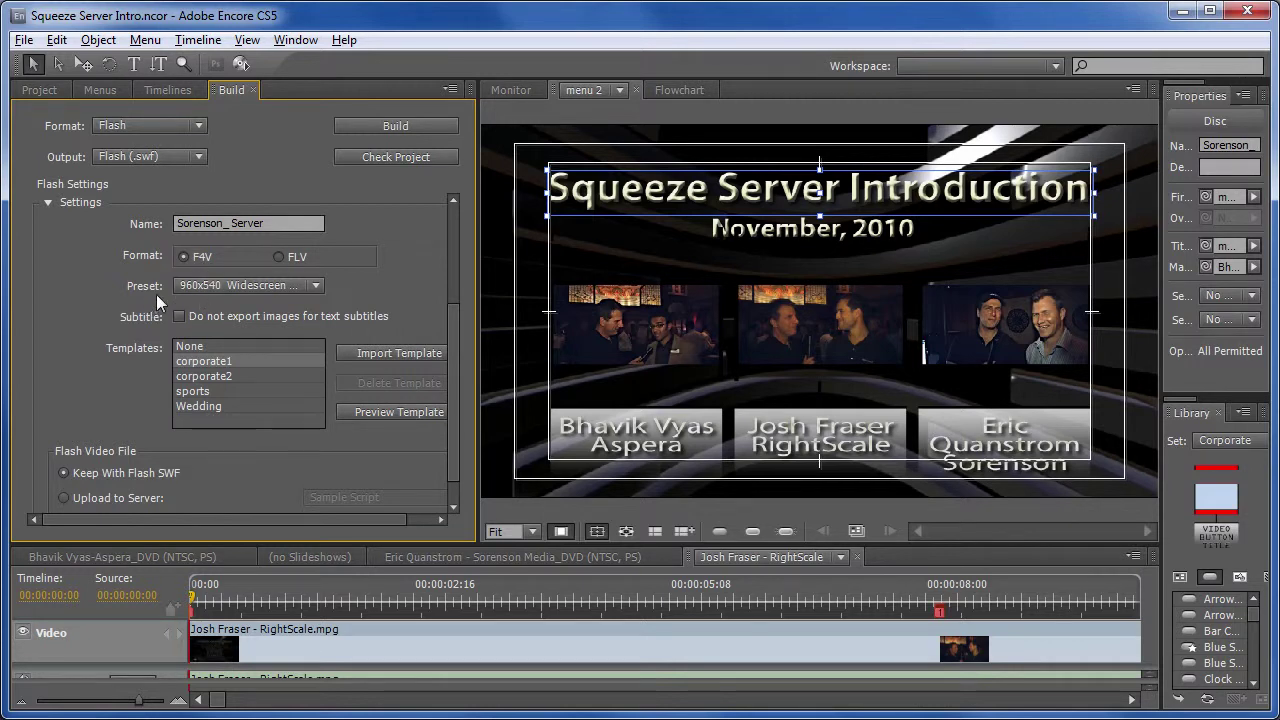
left_click(315, 286)
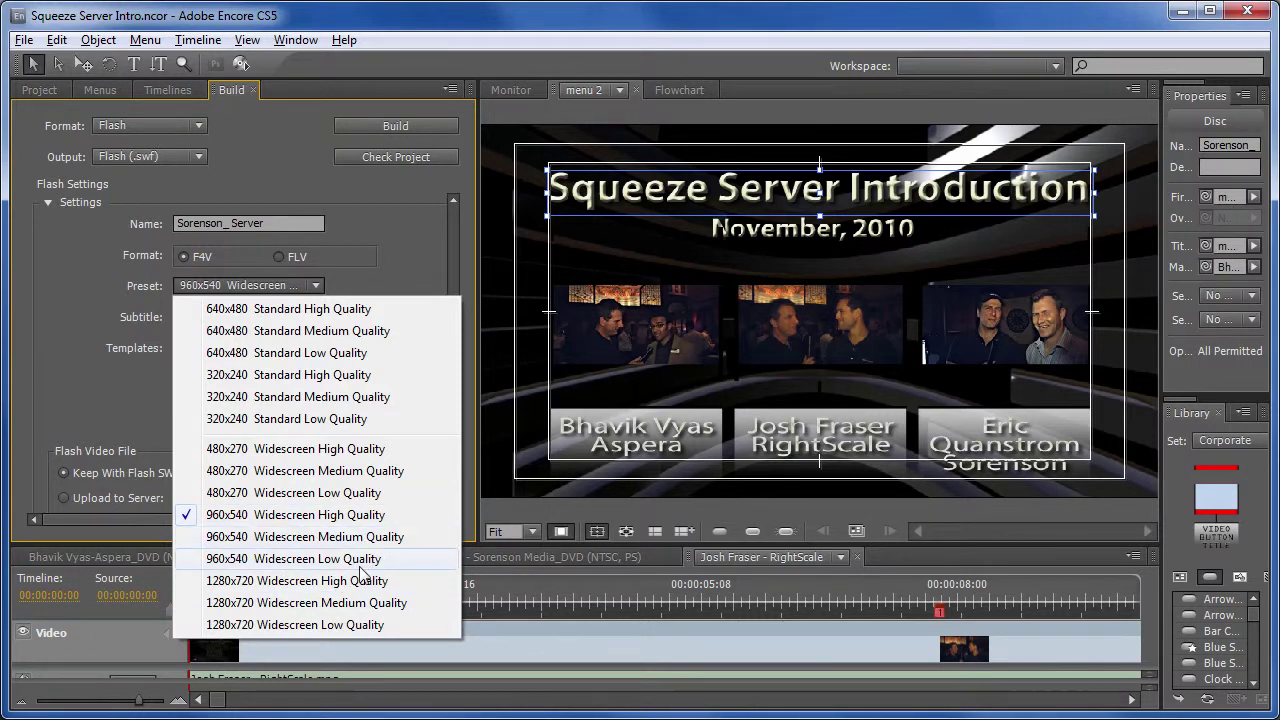
left_click(351, 514)
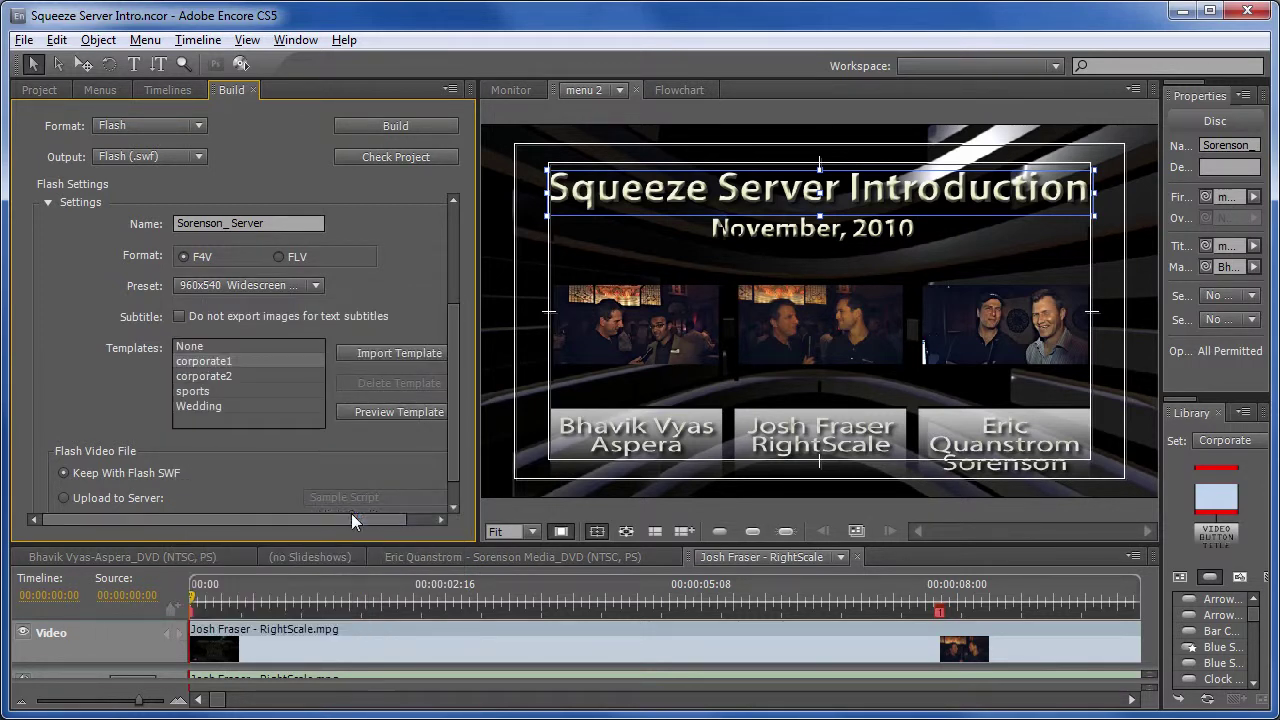
left_click(178, 321)
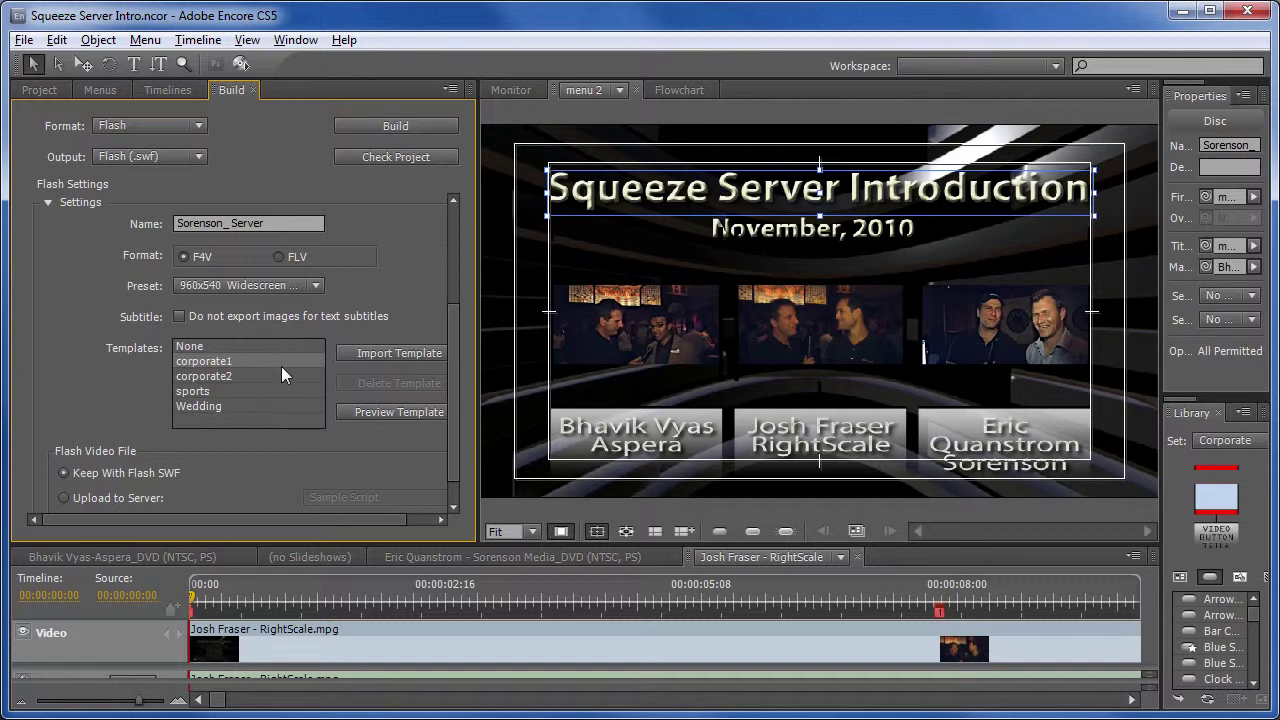
Step: Preview the None page template in a browser, then close the blank preview
left_click(260, 345)
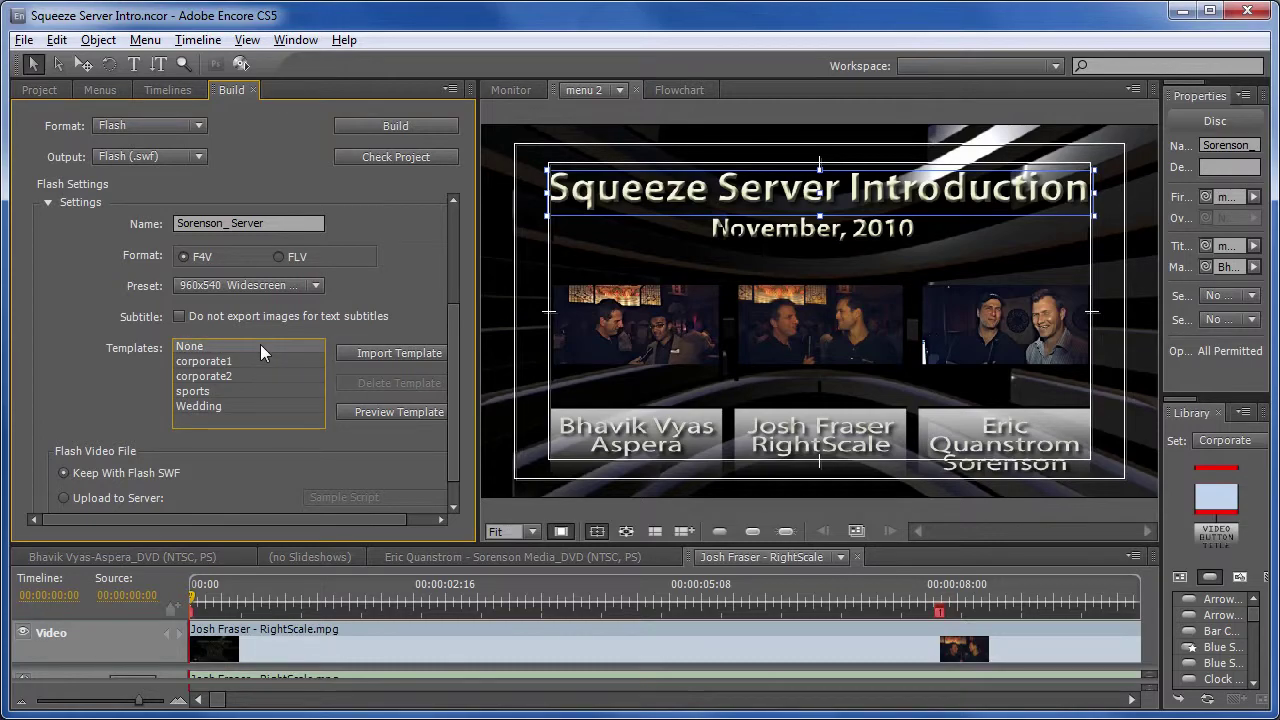
left_click(392, 411)
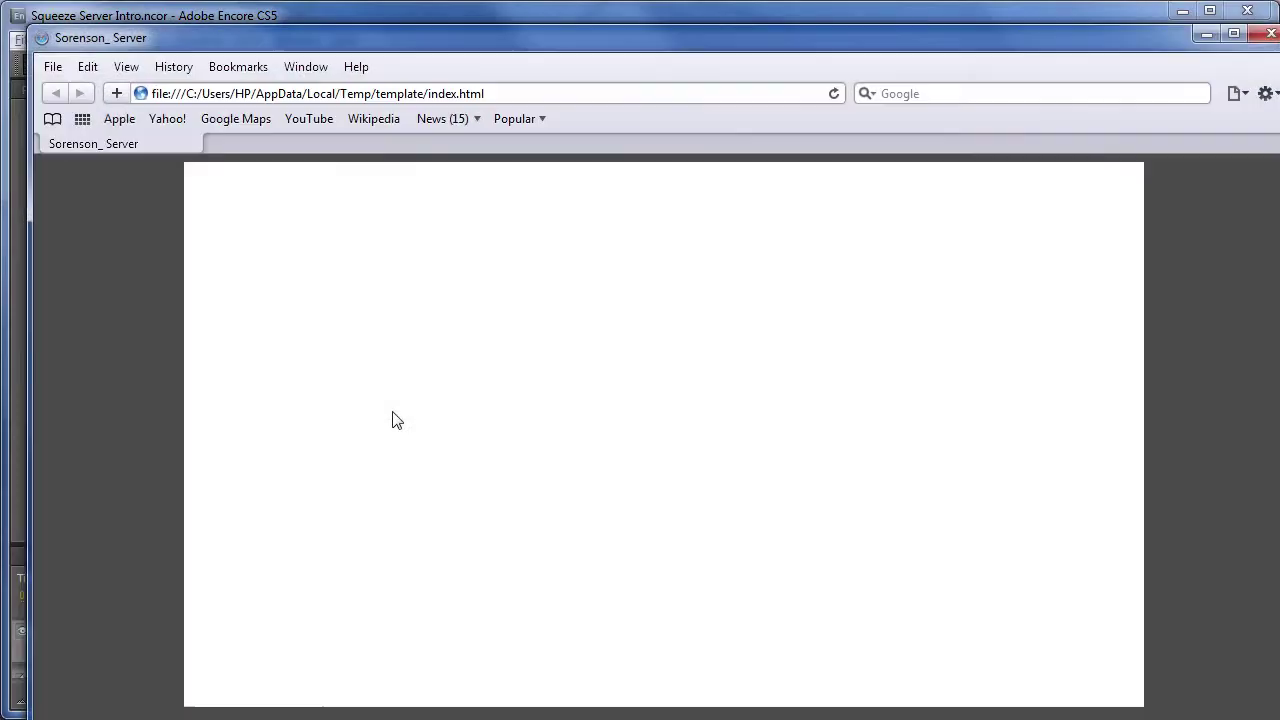
double_click(42, 37)
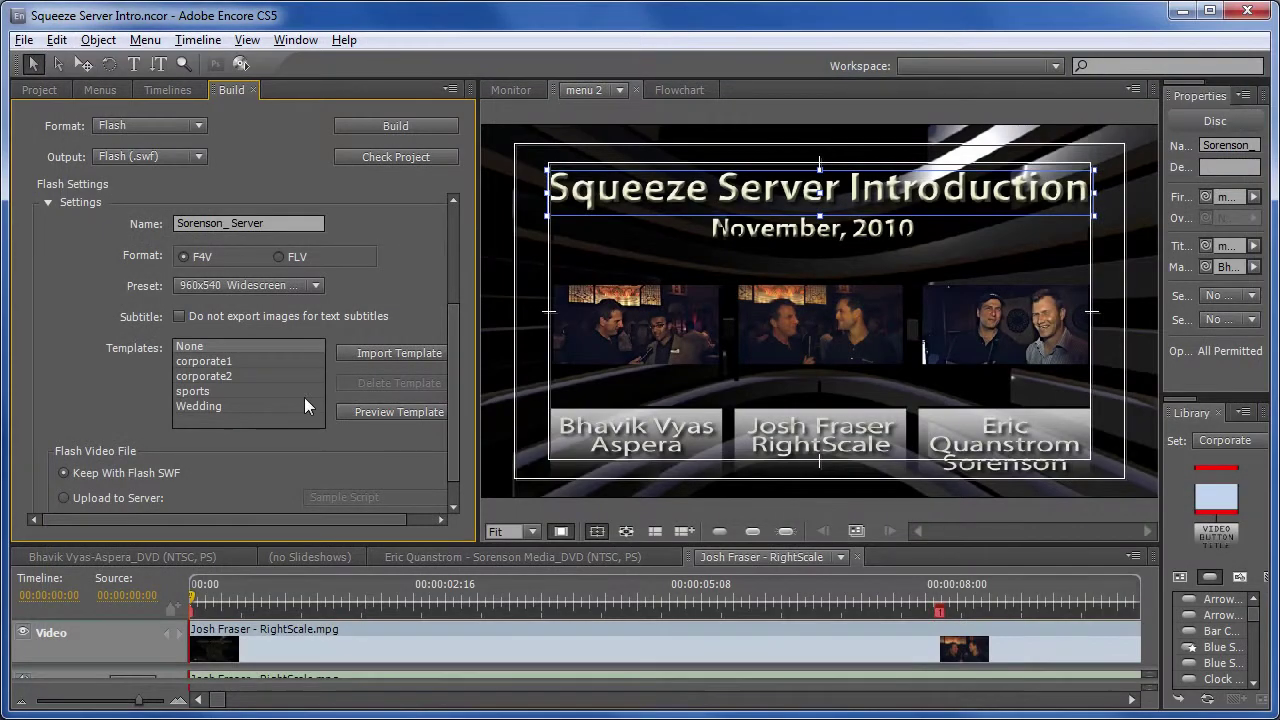
Step: Select the corporate1 template and view its browser preview before closing it
left_click(252, 361)
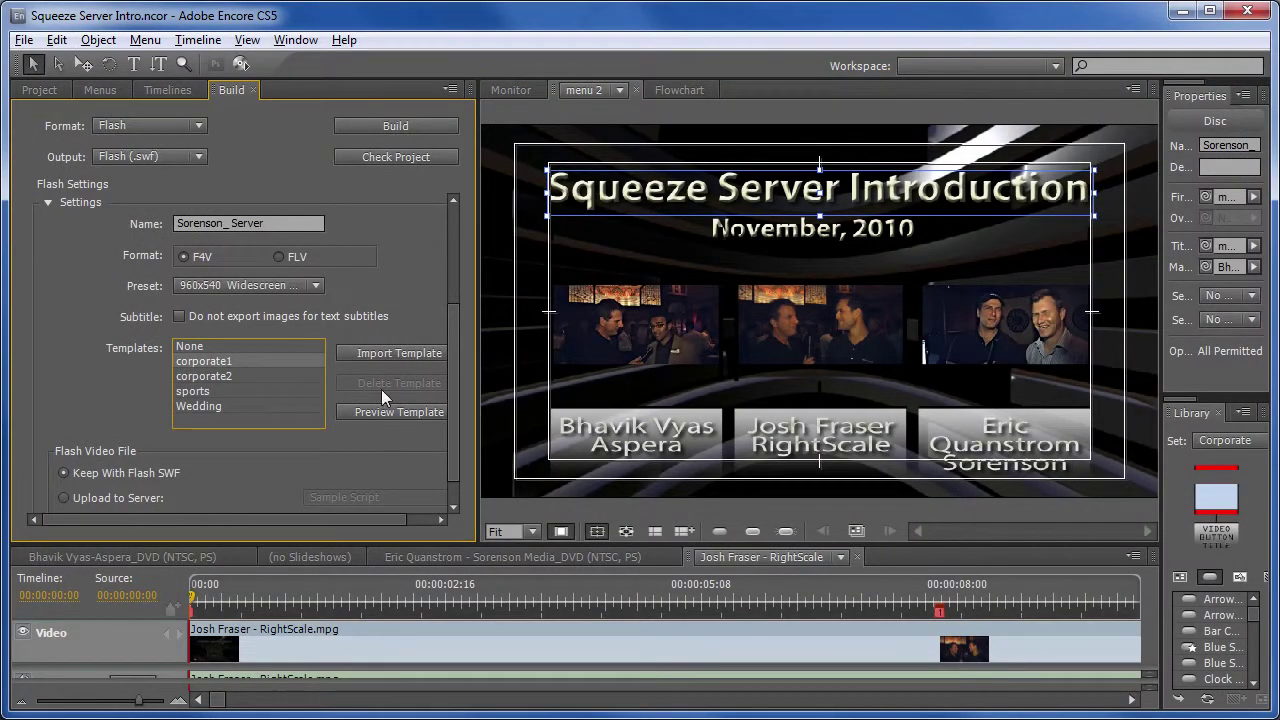
left_click(400, 411)
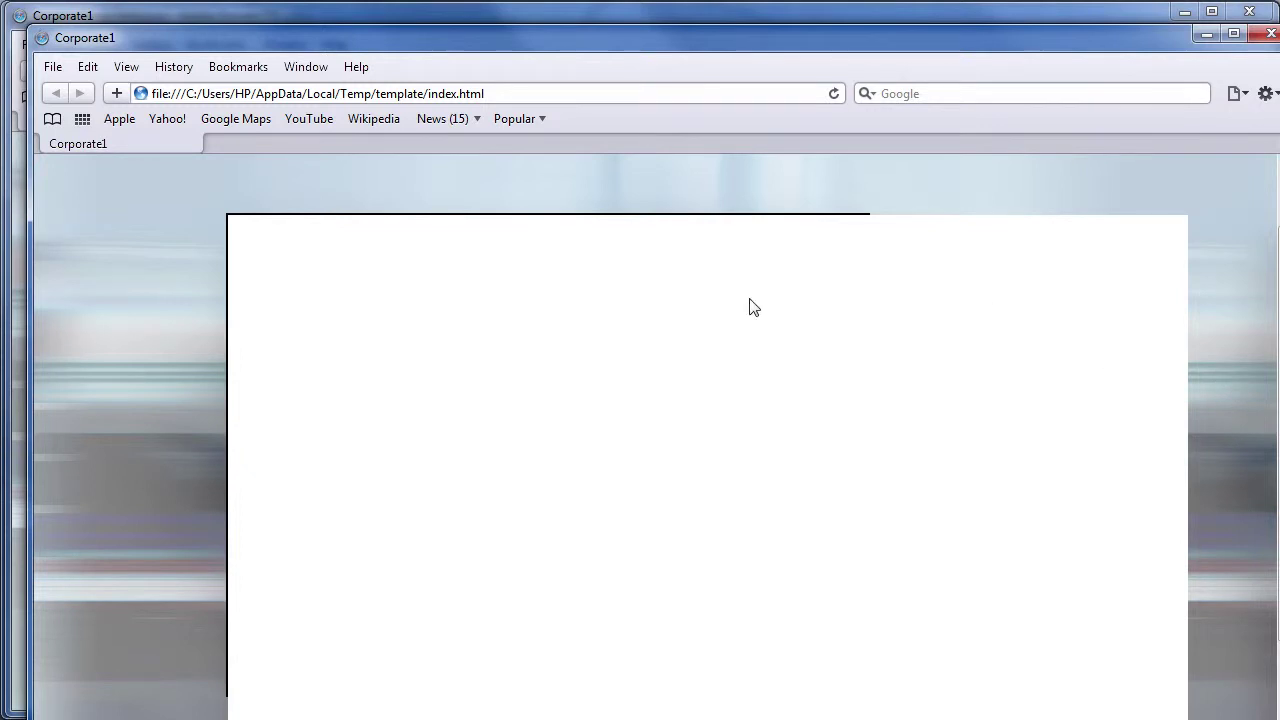
double_click(40, 37)
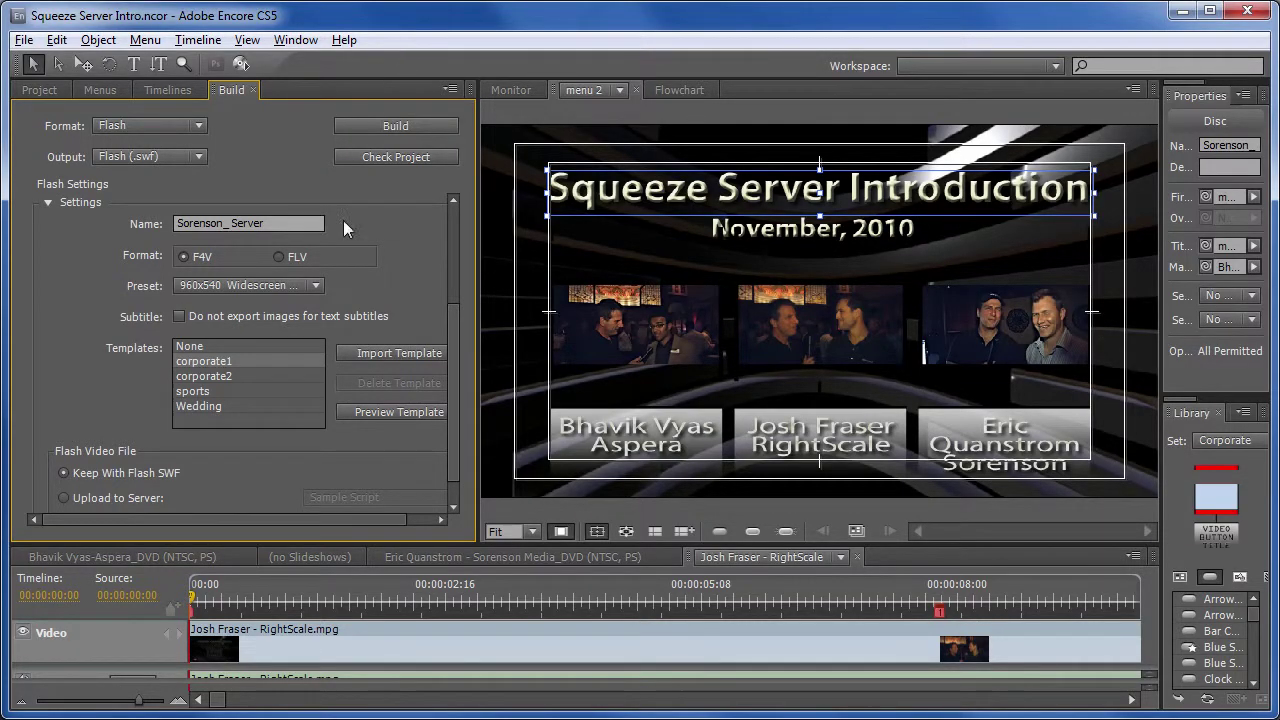
Step: Leave Flash videos set to Keep With Flash SWF rather than Upload to Server, then go to the output folder
left_click_drag(454, 428, 458, 479)
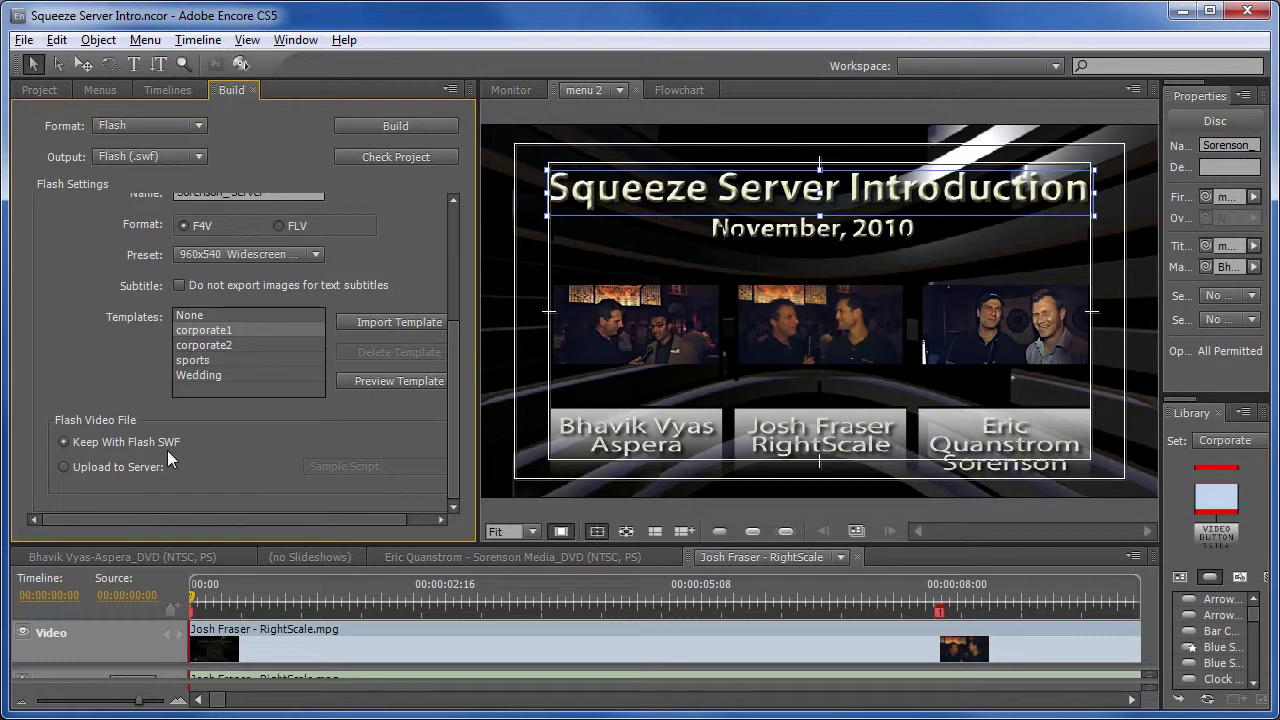
left_click(89, 469)
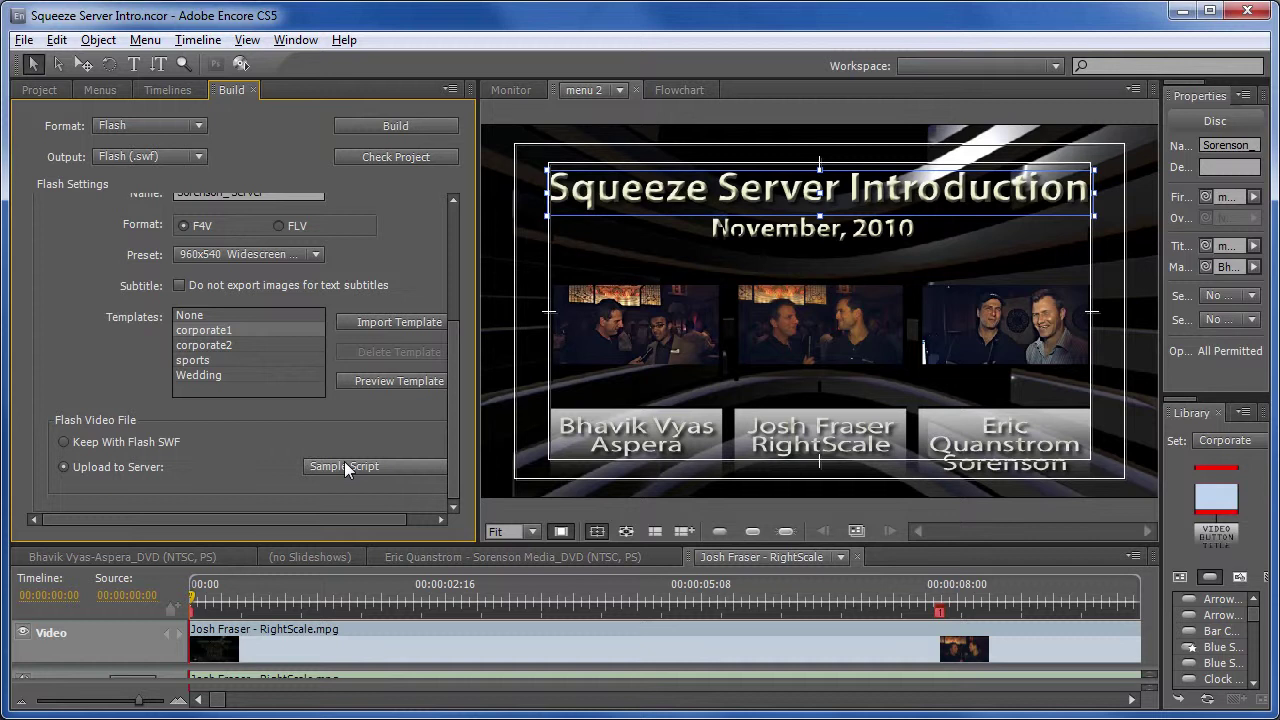
left_click(95, 445)
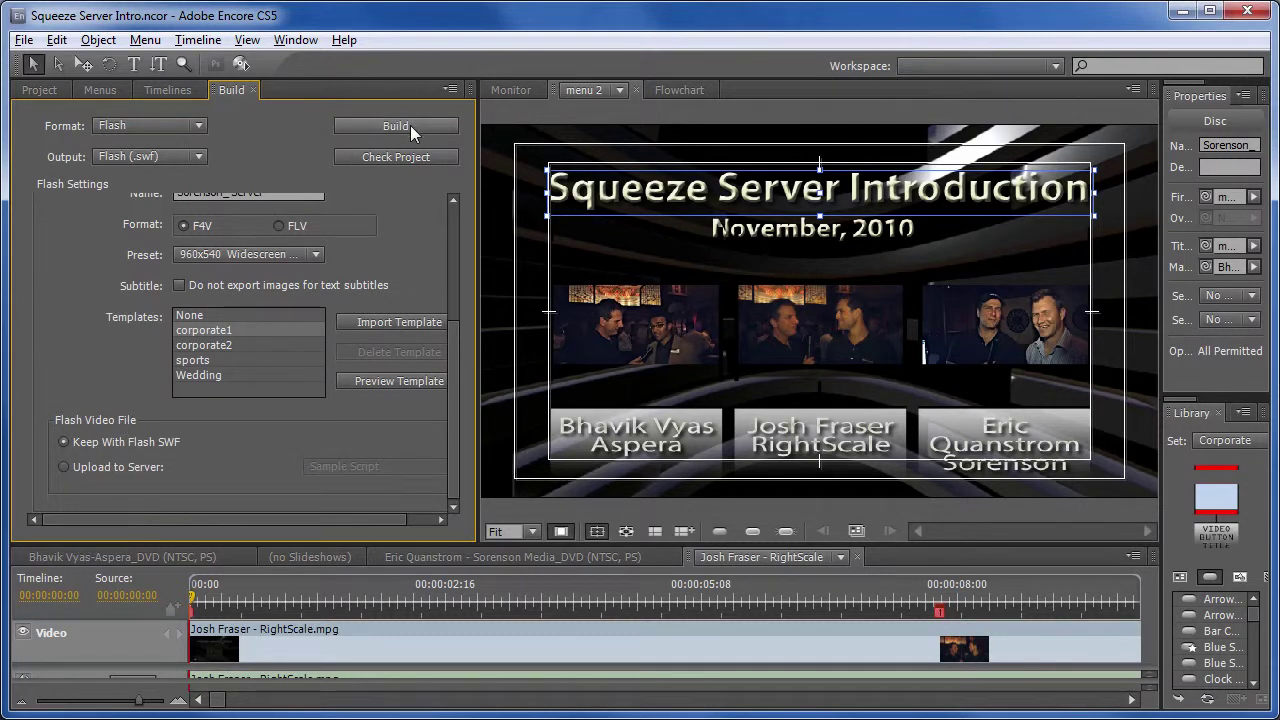
key("alt+Tab")
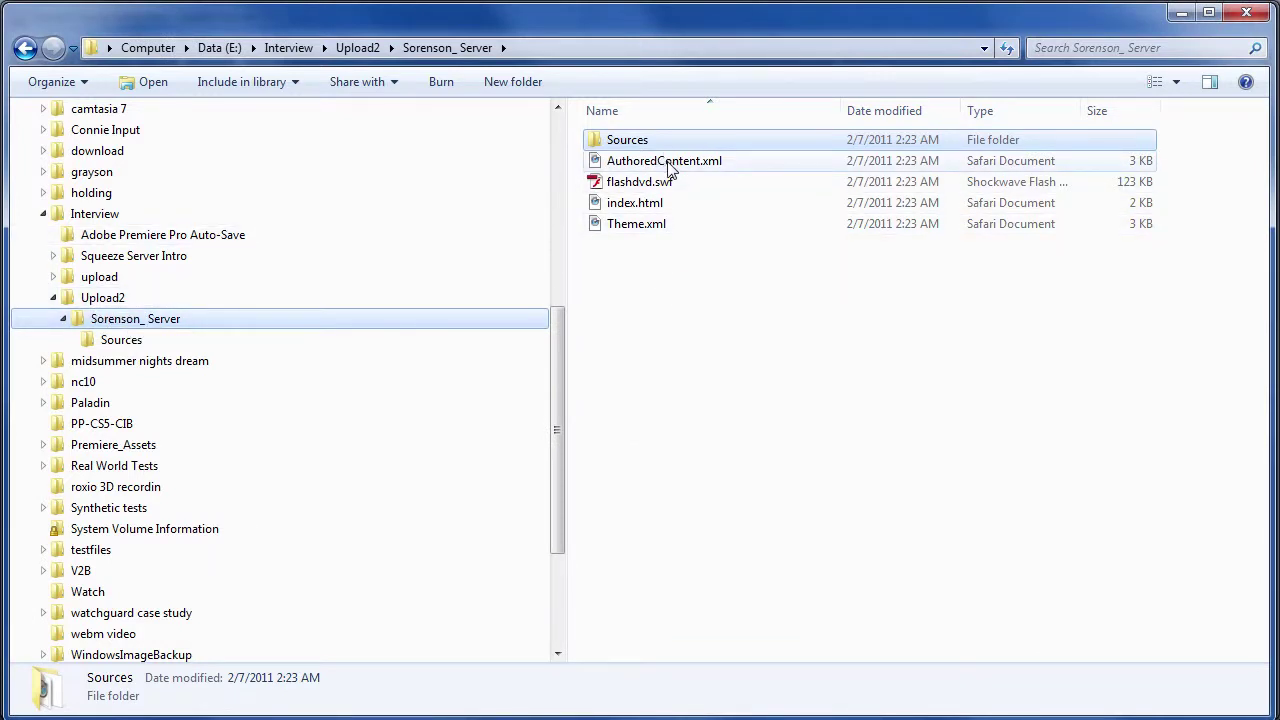
Step: Check index.html and flashdvd.swf, then open the Sources folder of the Sorenson_Server output
mouse_move(636, 212)
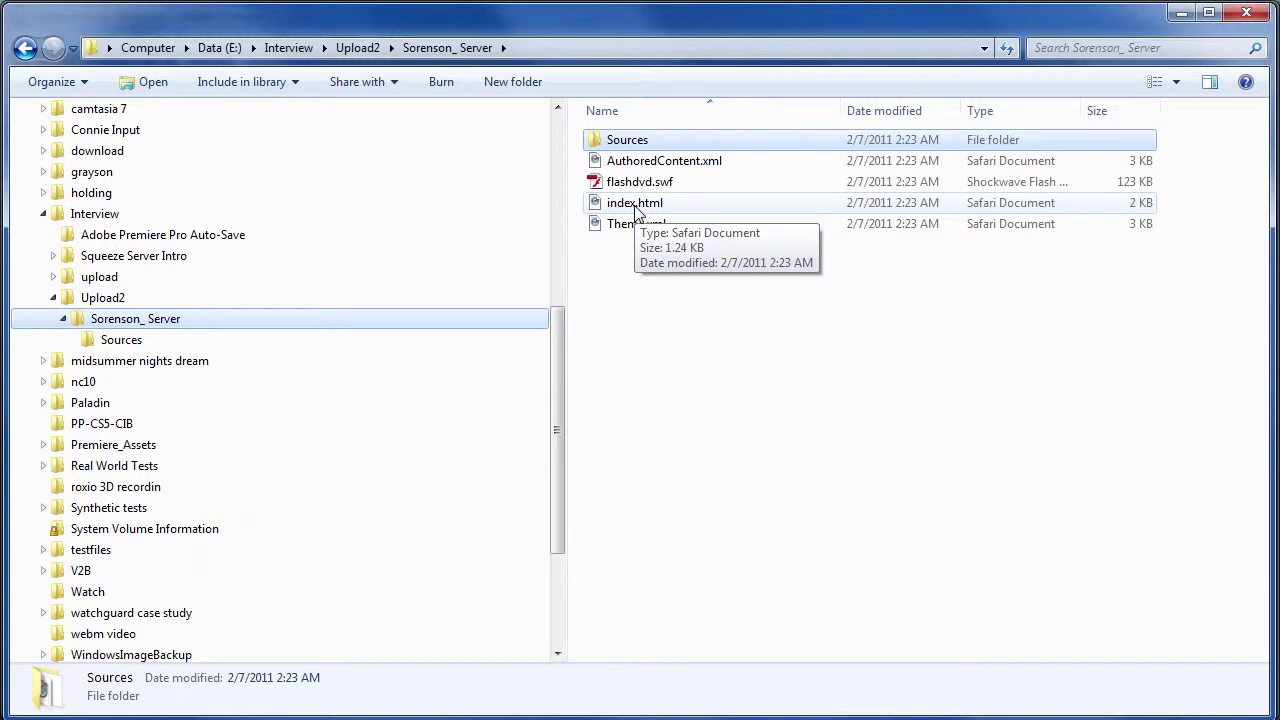
mouse_move(666, 193)
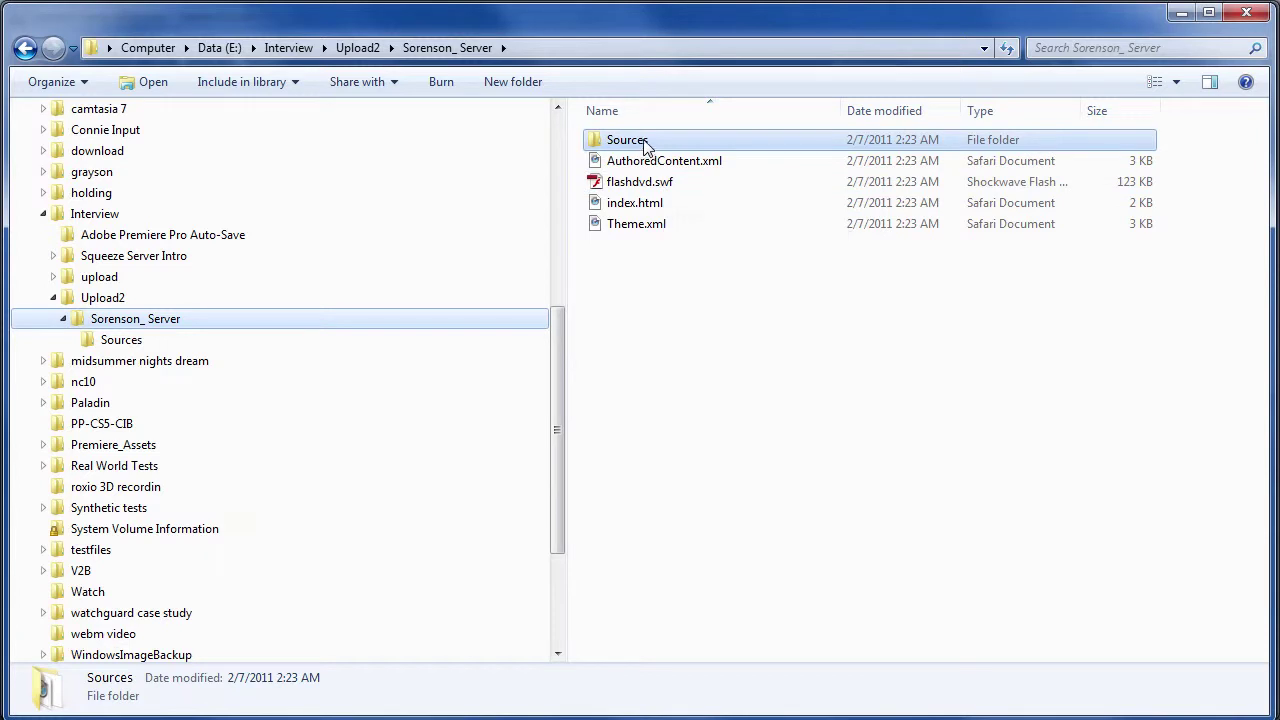
double_click(645, 146)
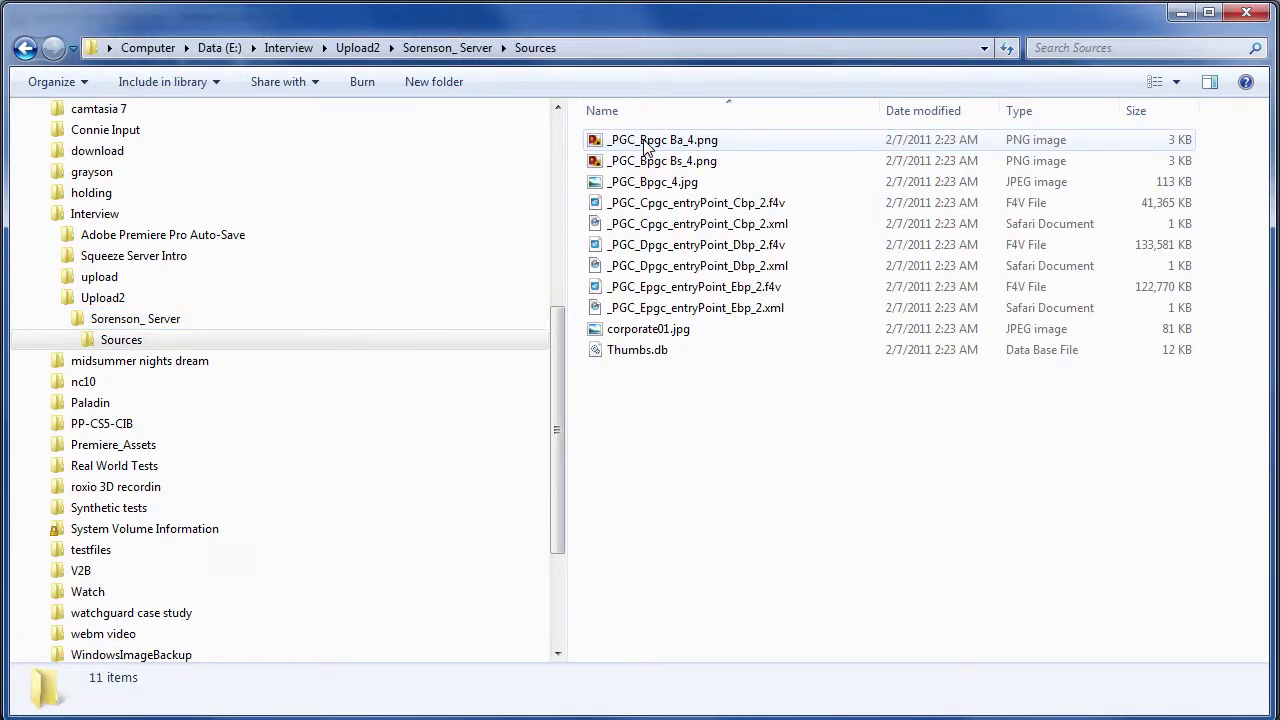
key("alt+Tab")
key("alt+Tab")
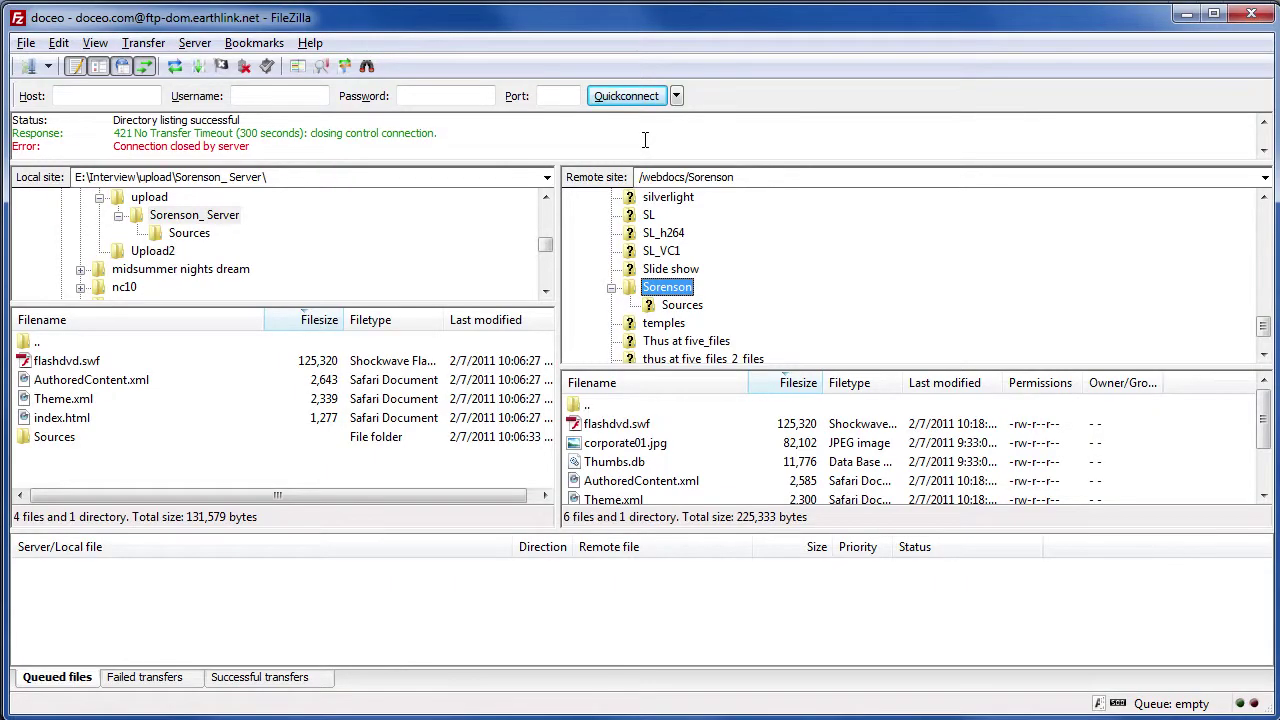
Step: Reconnect to the saved web hosting site, aborting the previous connection
left_click(47, 66)
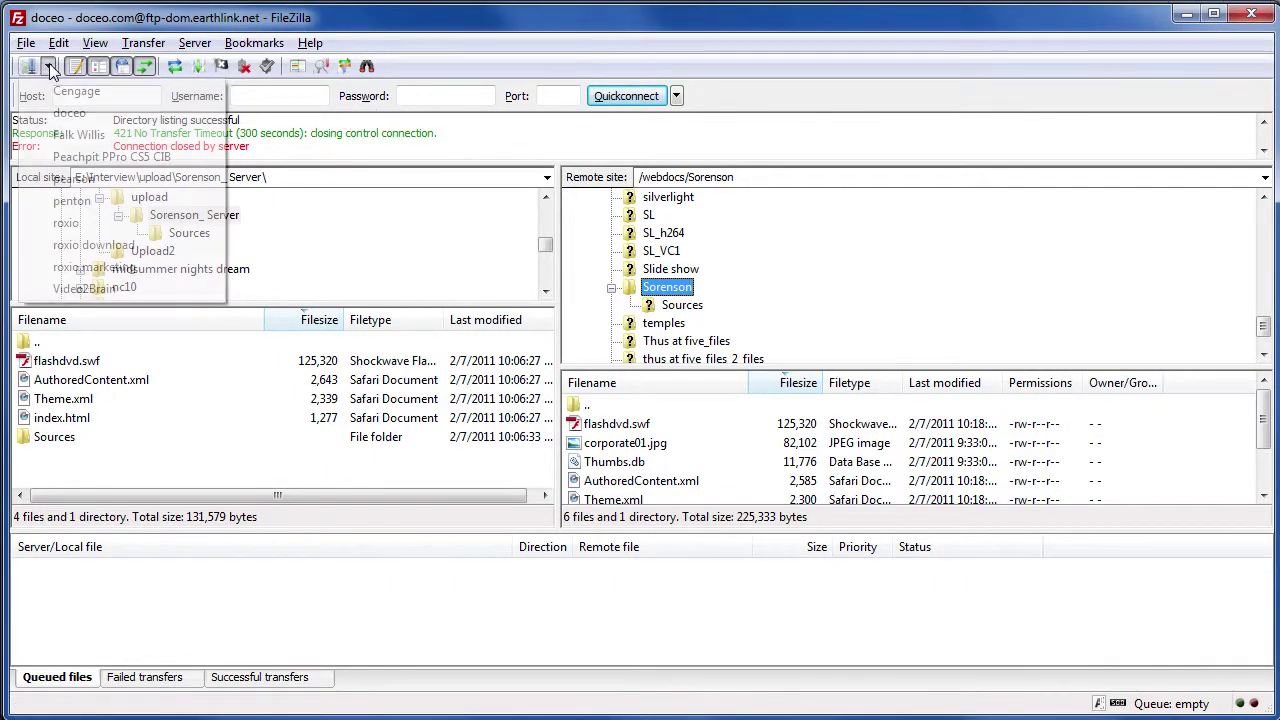
left_click(65, 115)
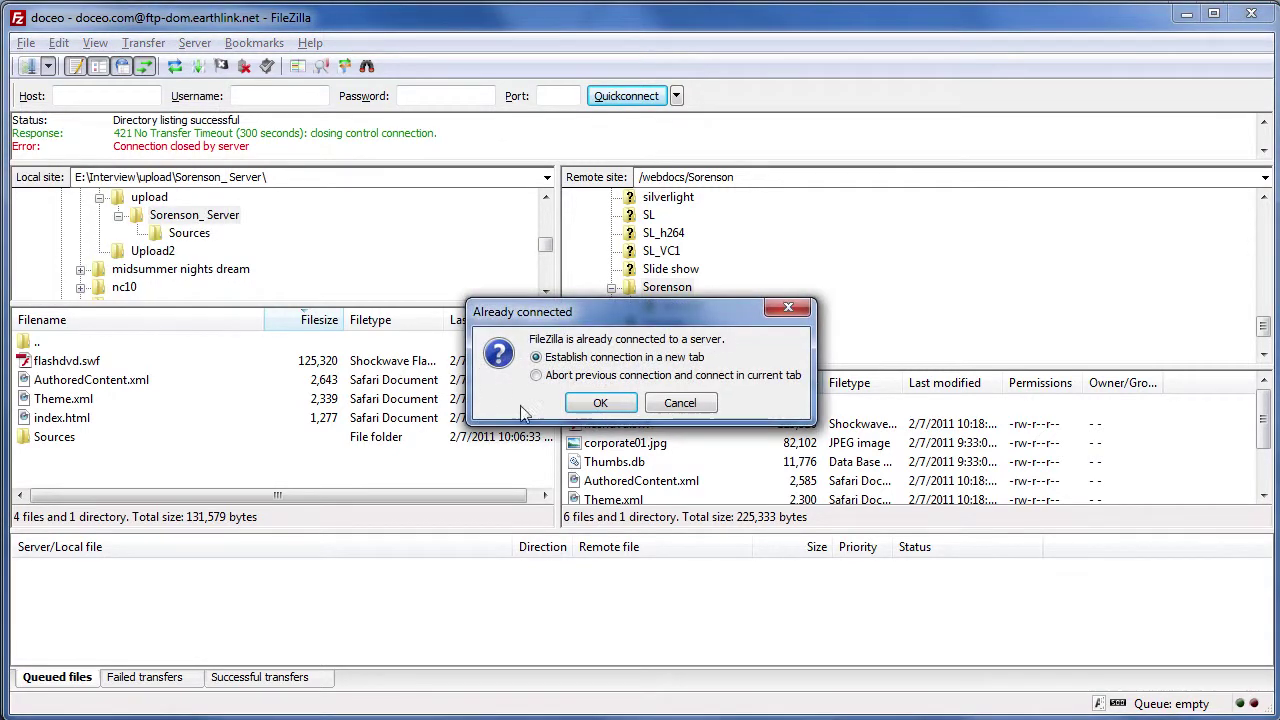
left_click(580, 376)
left_click(601, 408)
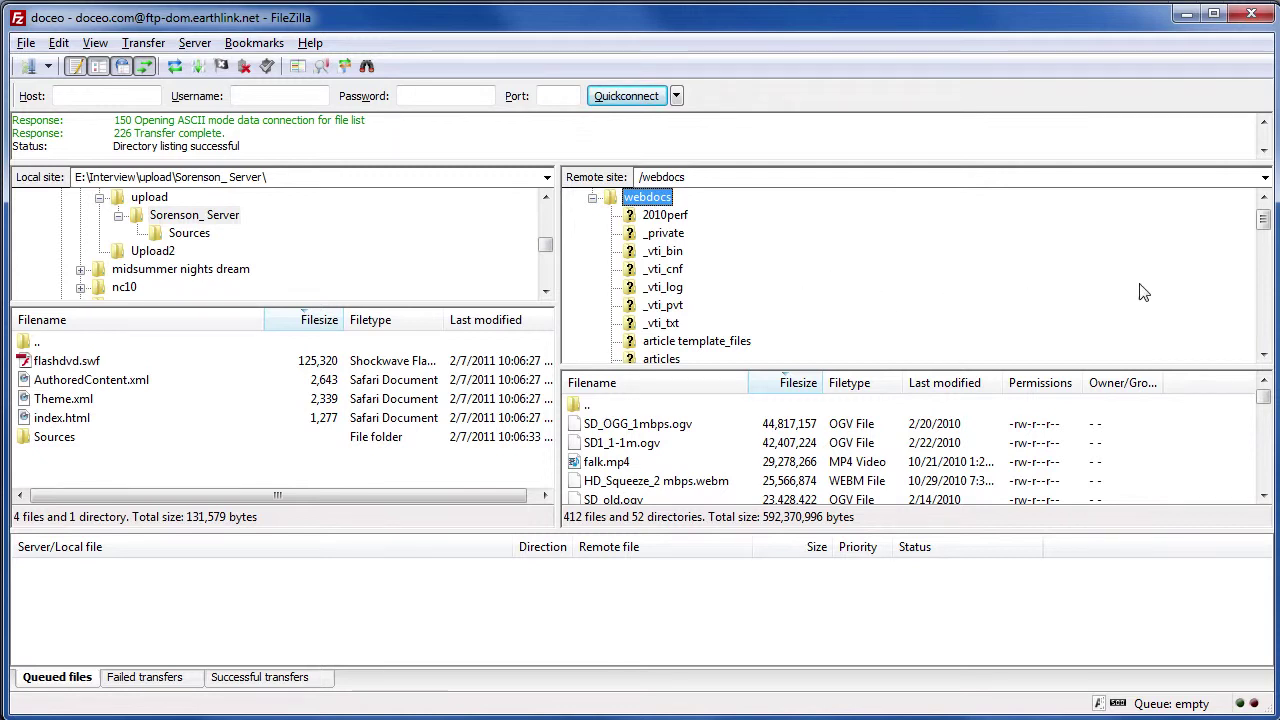
Step: Open the remote Sorenson folder, enlarge the lists, and open both local and remote Sources folders
left_click_drag(1265, 226, 1266, 334)
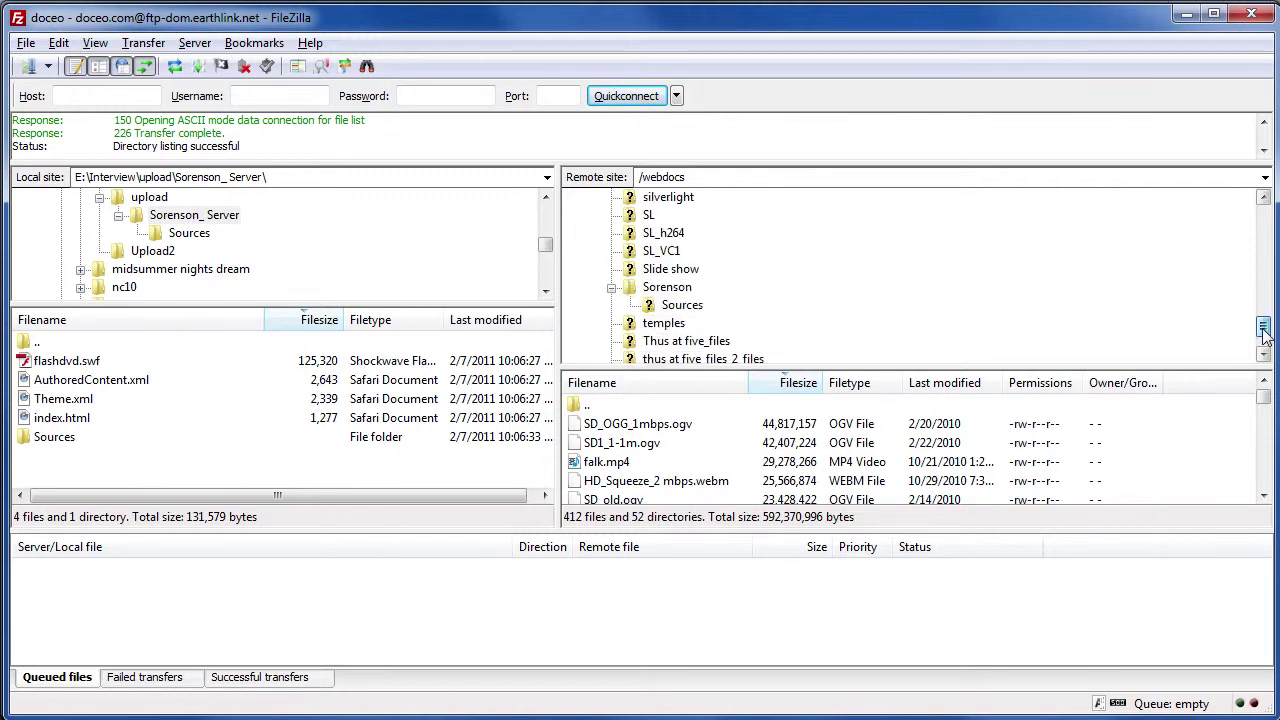
left_click(666, 287)
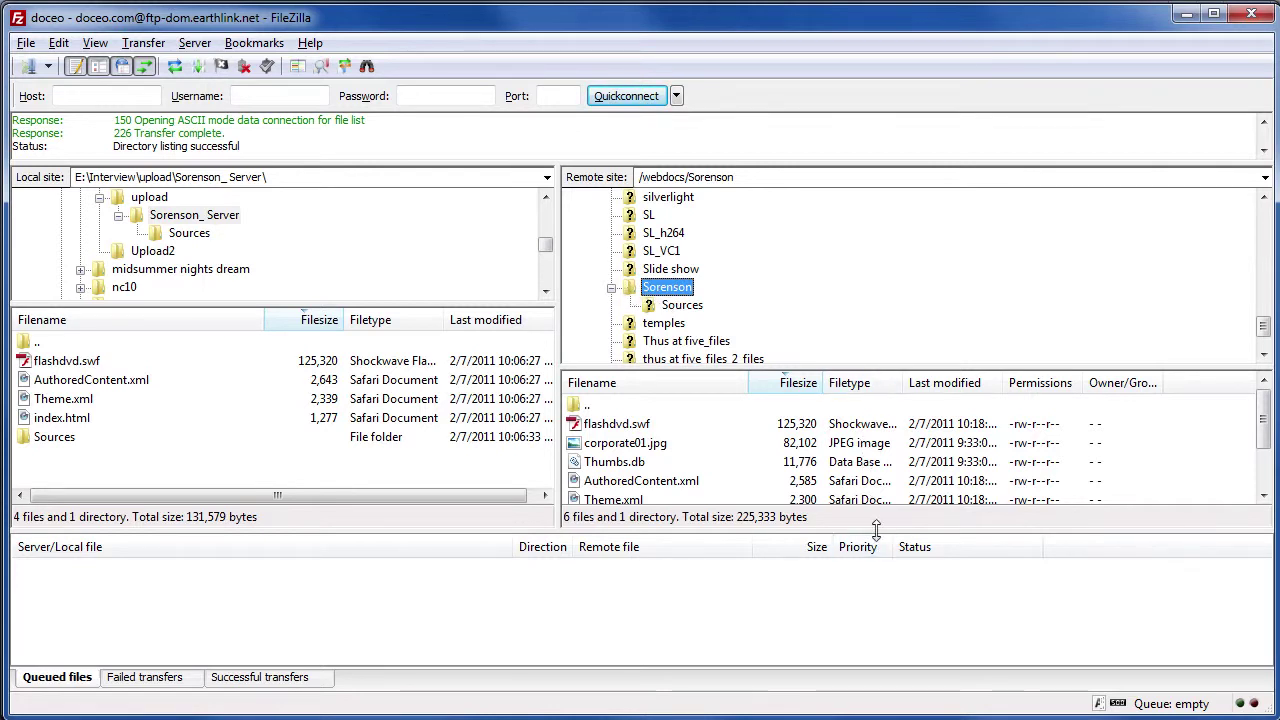
left_click_drag(877, 527, 877, 612)
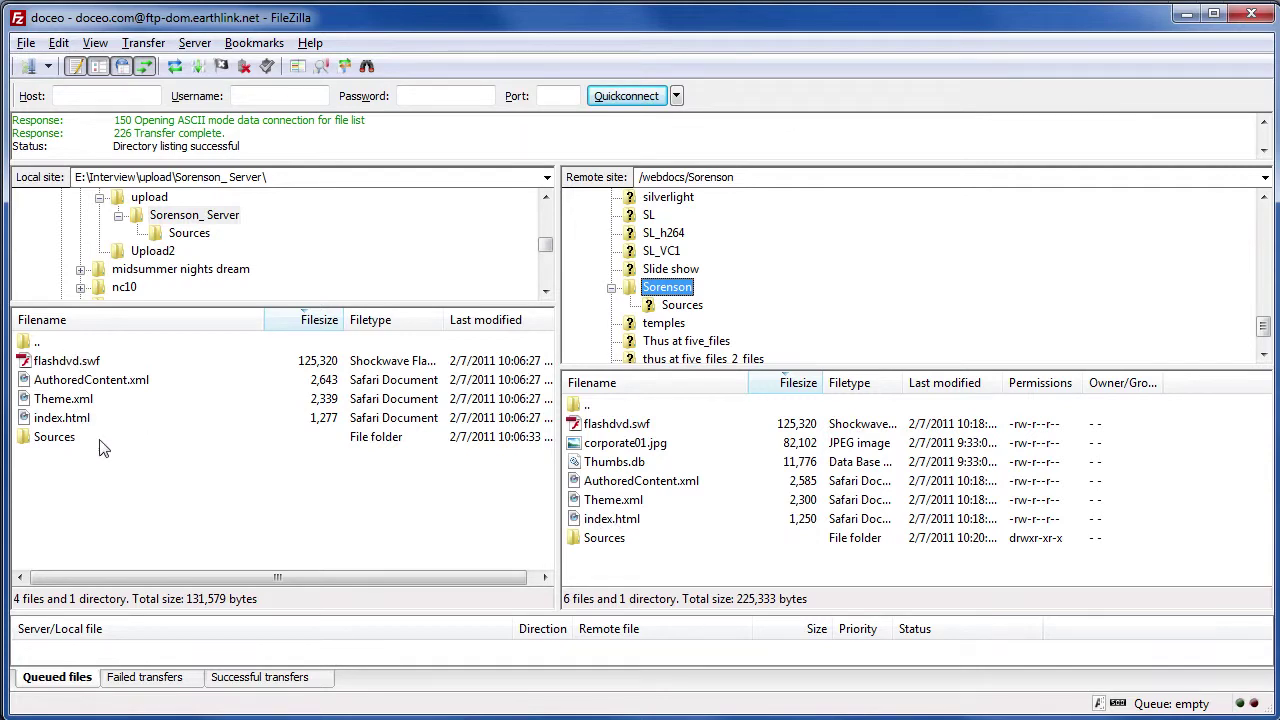
double_click(55, 442)
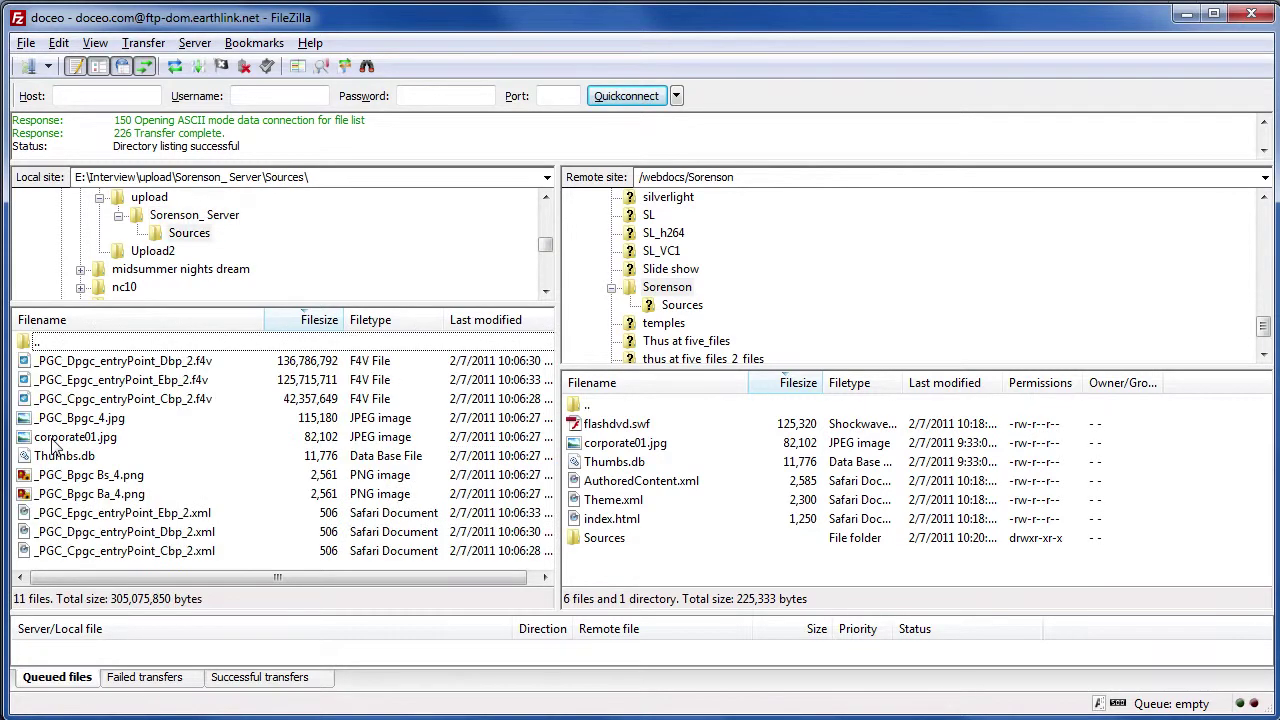
left_click(695, 310)
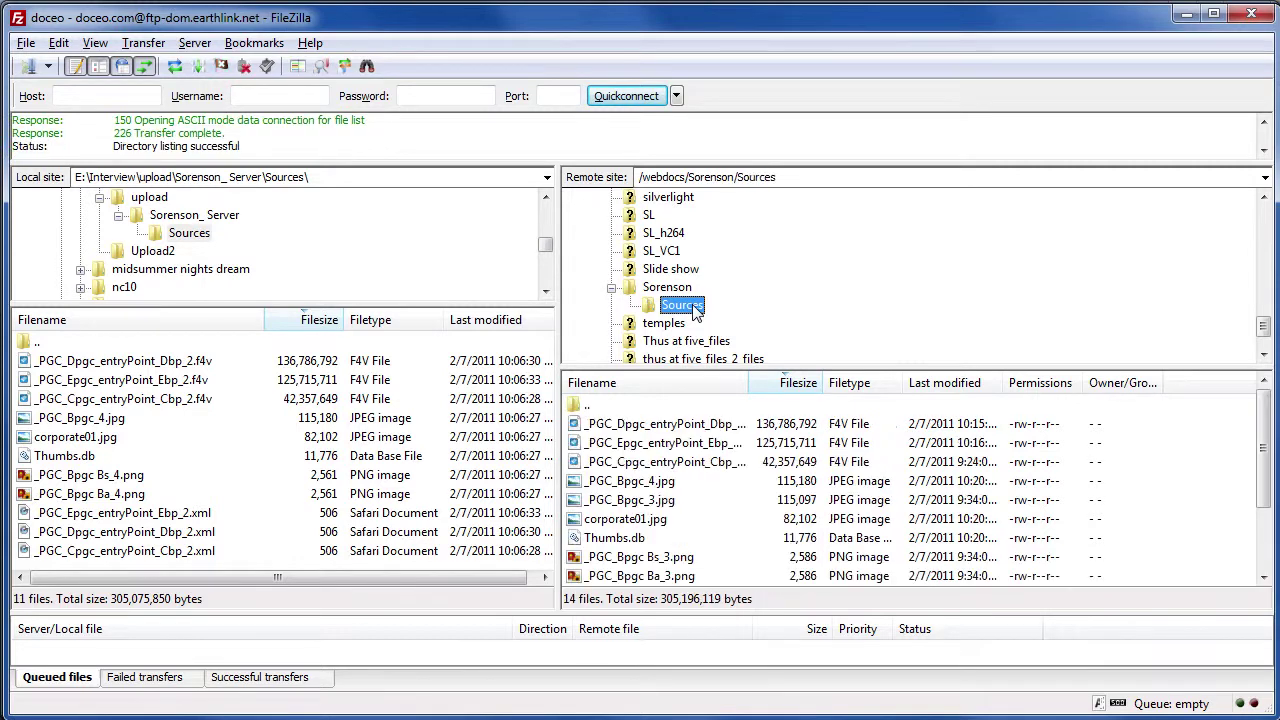
left_click_drag(1268, 432, 1272, 402)
key("alt+Tab")
key("alt+Tab")
key("alt+Tab")
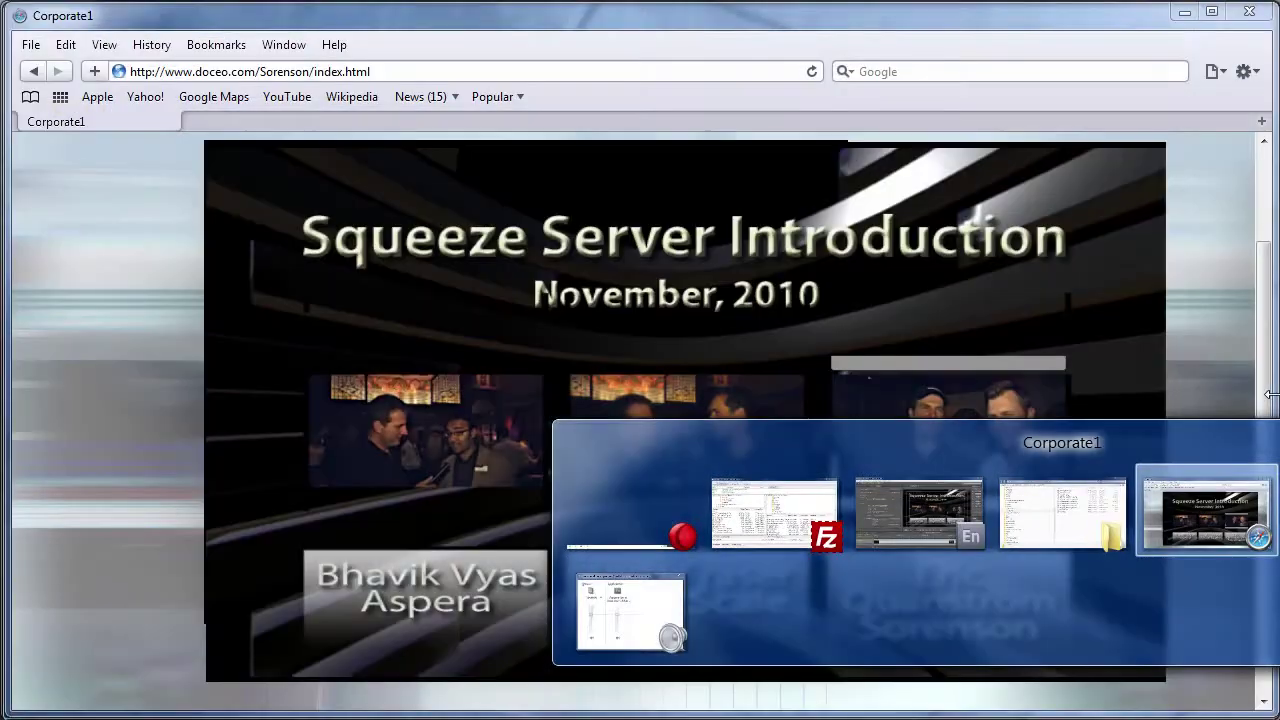